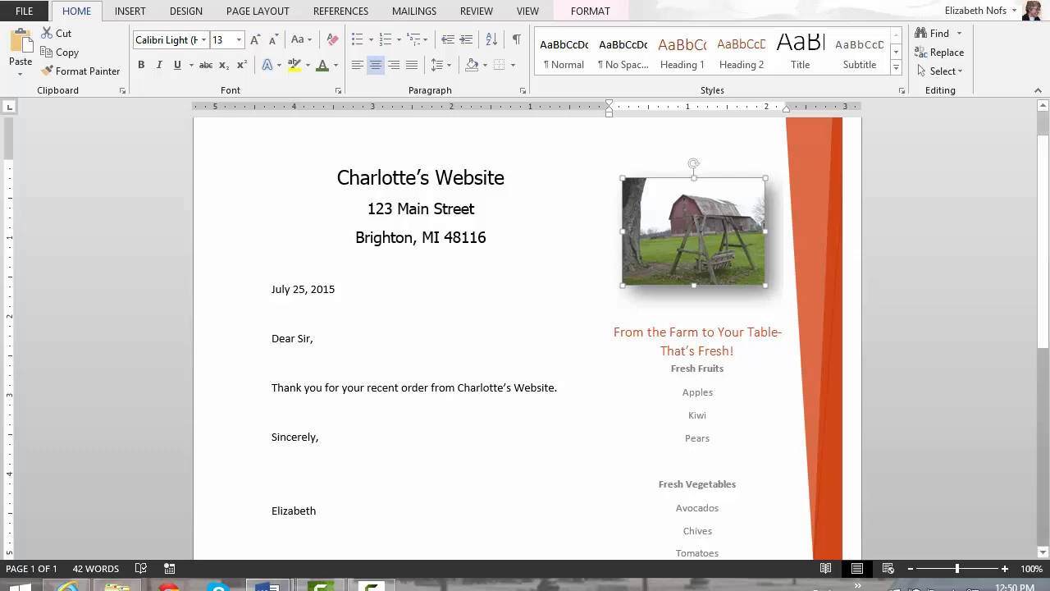
# Examine the sample letterheads' company heading, barn picture and sidebar text, and the built-in text box designs
pyautogui.click(337, 178)
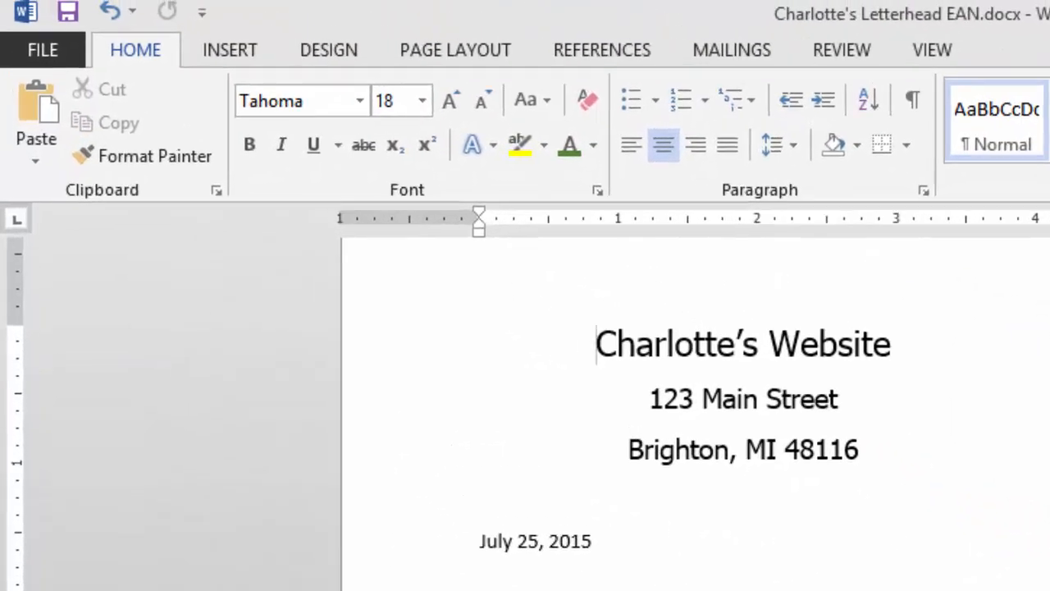
pyautogui.click(937, 501)
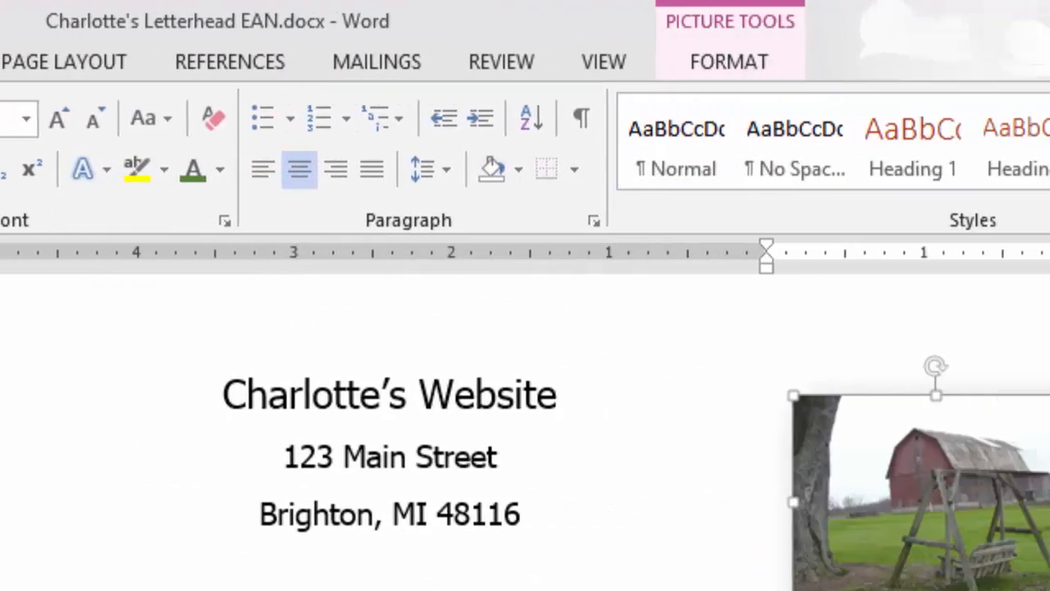
pyautogui.click(729, 62)
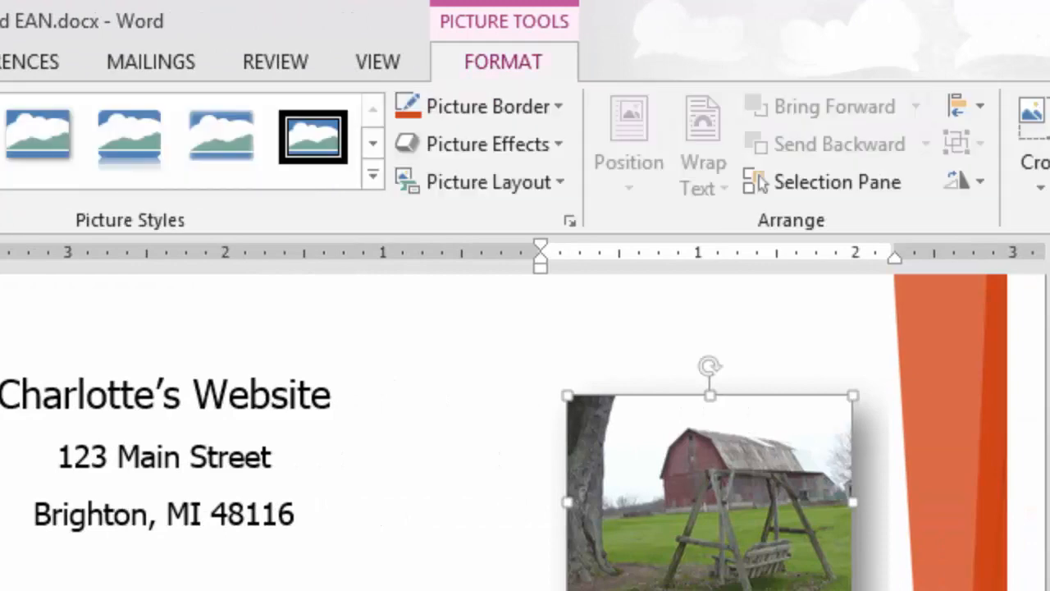
pyautogui.click(875, 460)
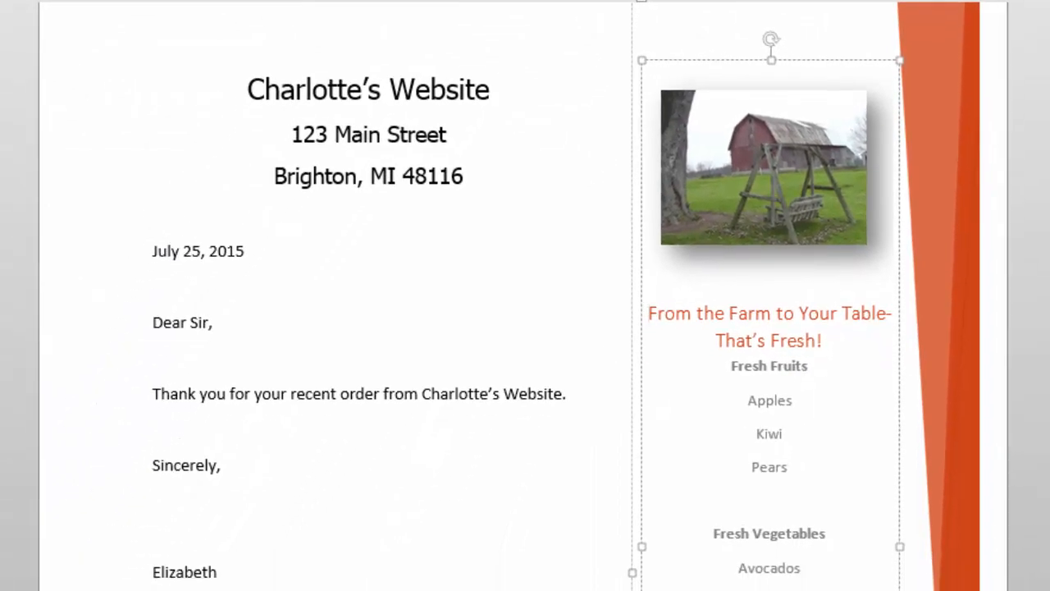
pyautogui.click(763, 173)
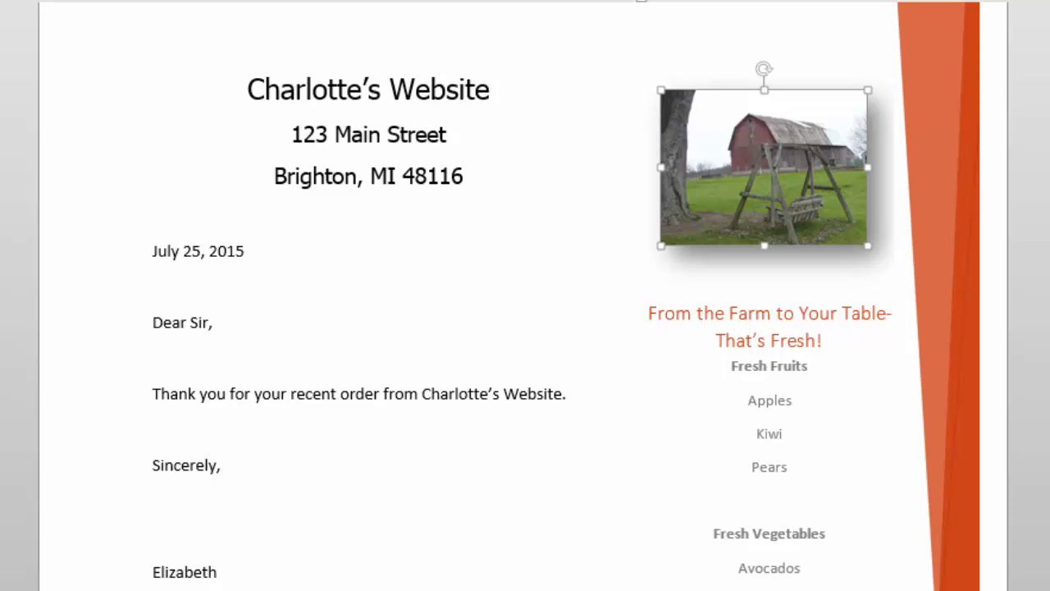
pyautogui.click(213, 323)
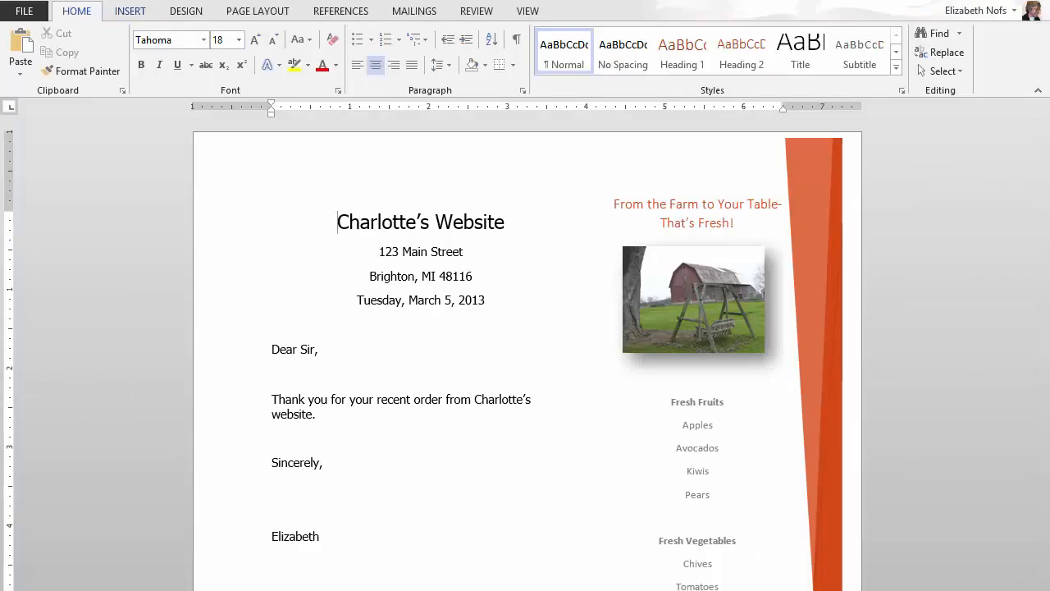
pyautogui.click(130, 11)
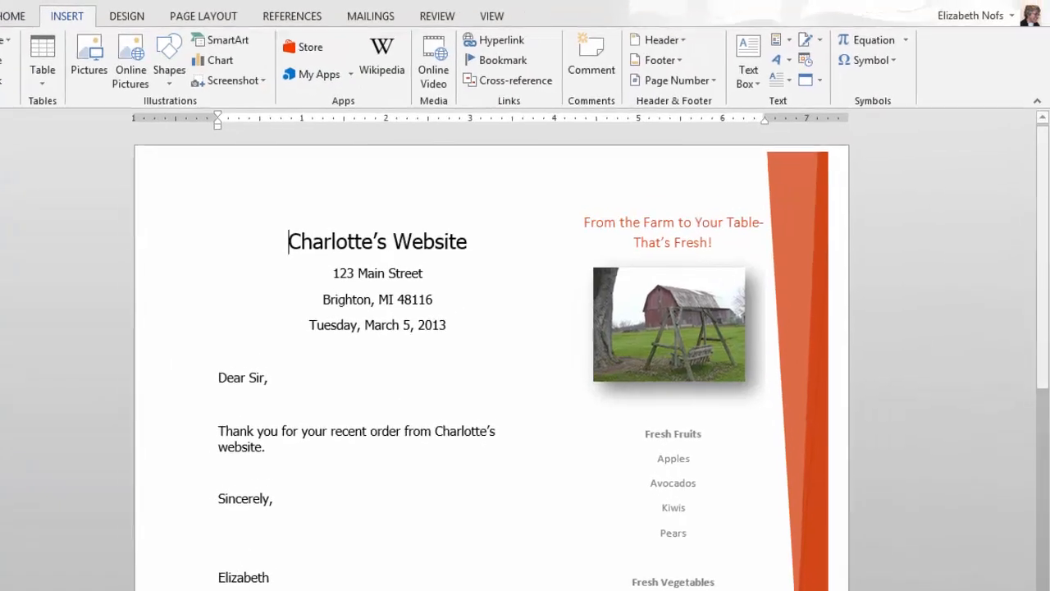
pyautogui.click(748, 73)
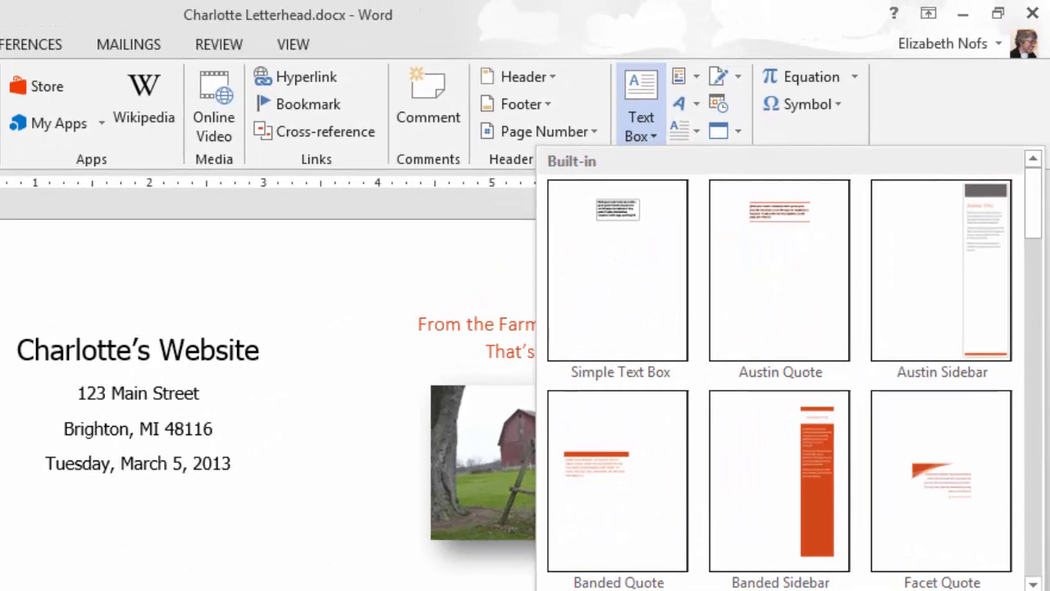
pyautogui.press('Escape')
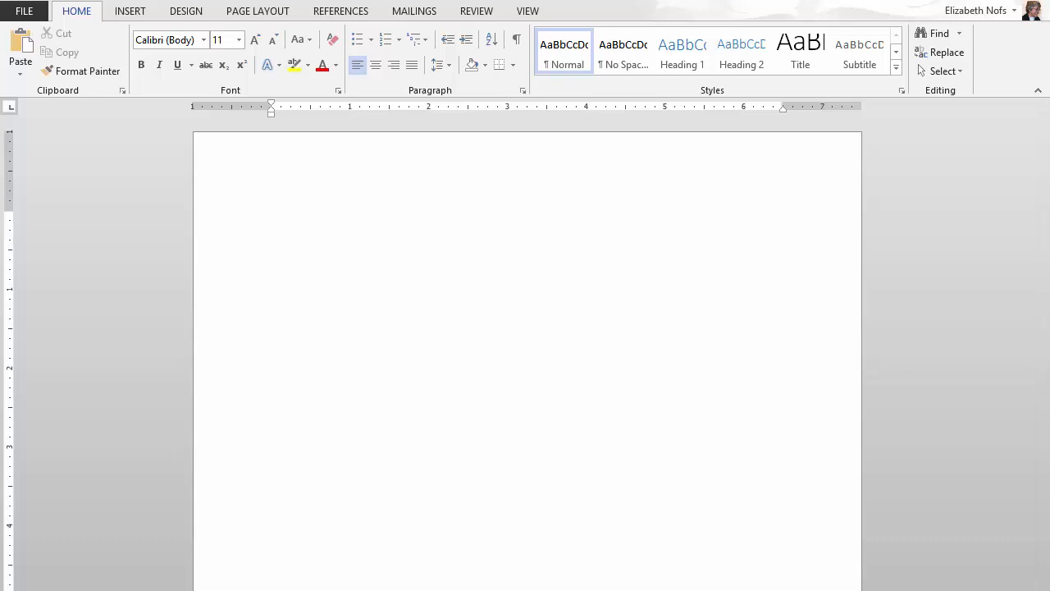
# Enter the letterhead text on three lines in the blank document: "Charlotte's Website", the street address, and the city, state and ZIP code
pyautogui.write("Charlotte's Website")
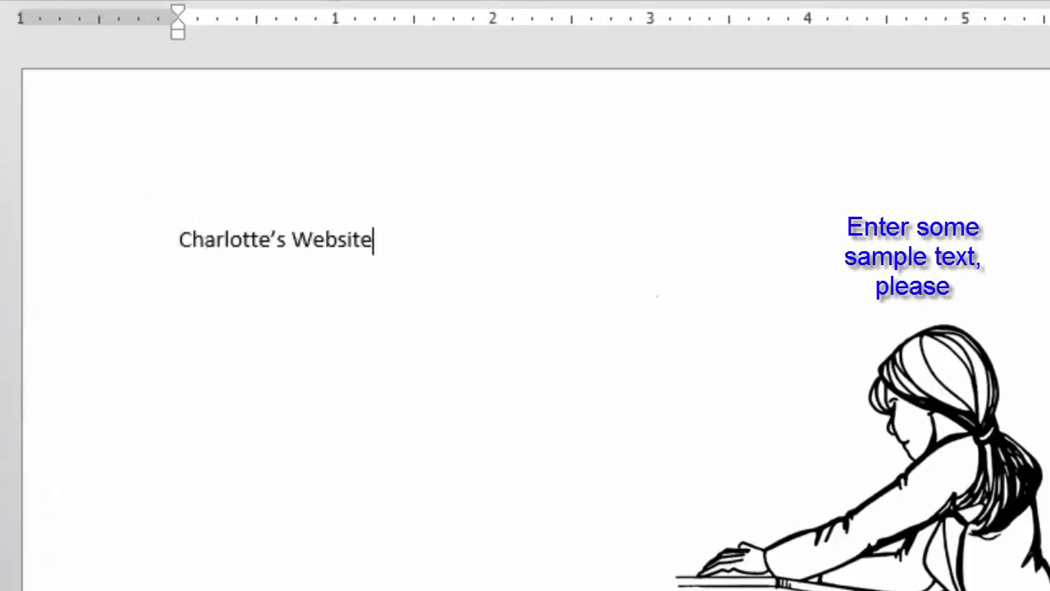
pyautogui.press('Return')
pyautogui.write('123 Main St')
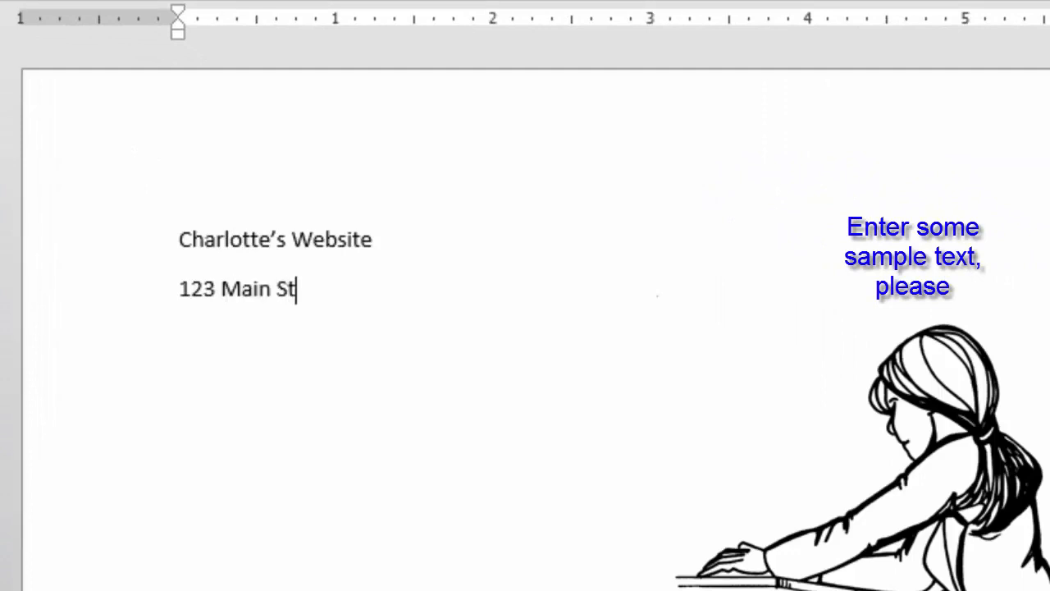
pyautogui.write('reet')
pyautogui.press('Return')
pyautogui.write('Brighton, MI')
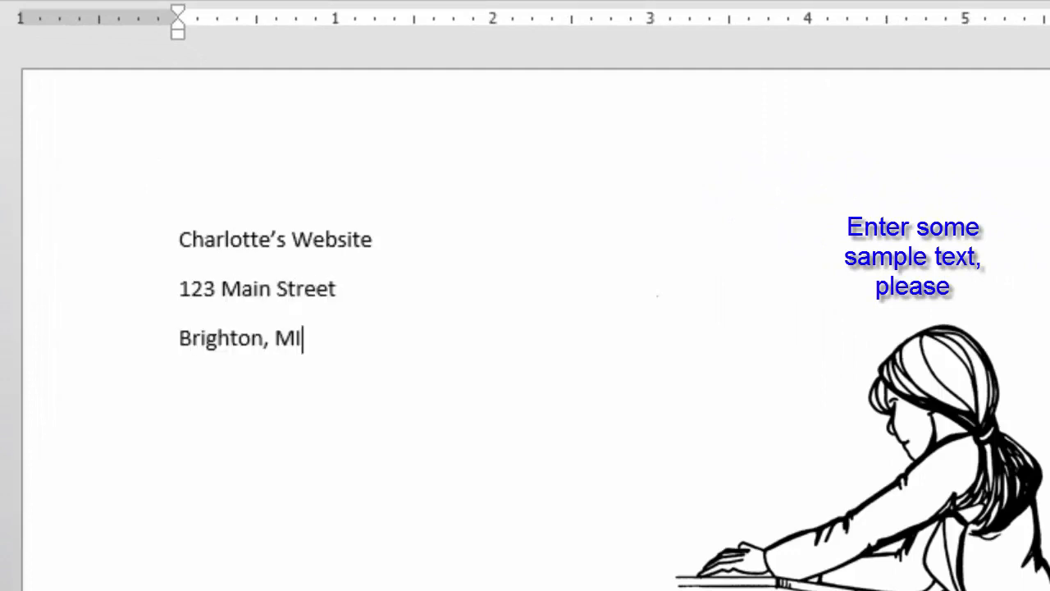
pyautogui.write(' 48116')
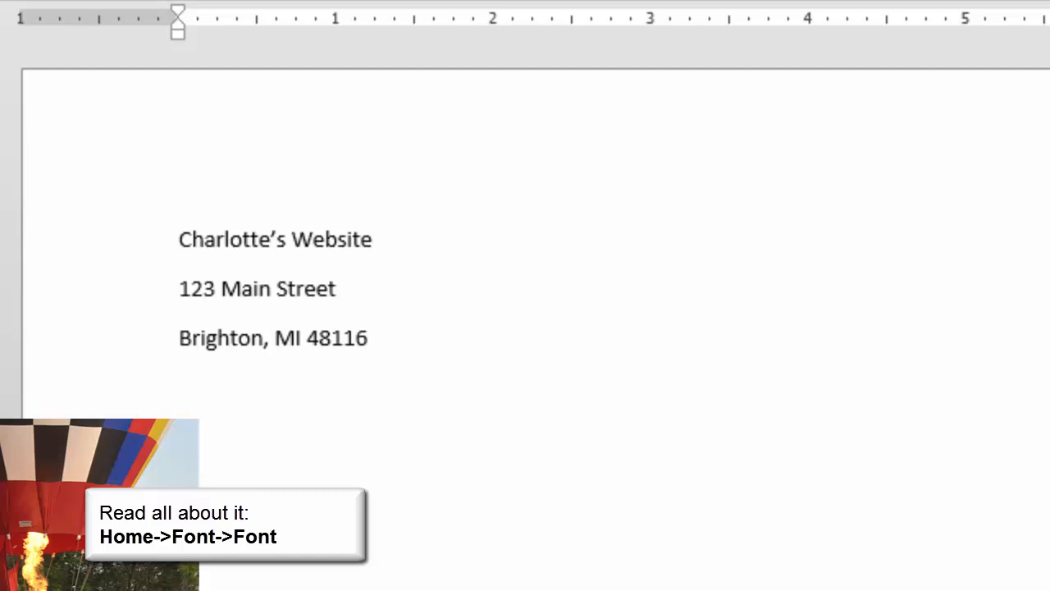
pyautogui.press('Return')
# Format all three letterhead lines as centered Tahoma text at size 14
pyautogui.hotkey('shift', 'Up')
pyautogui.hotkey('shift', 'Up')
pyautogui.hotkey('shift', 'Up')
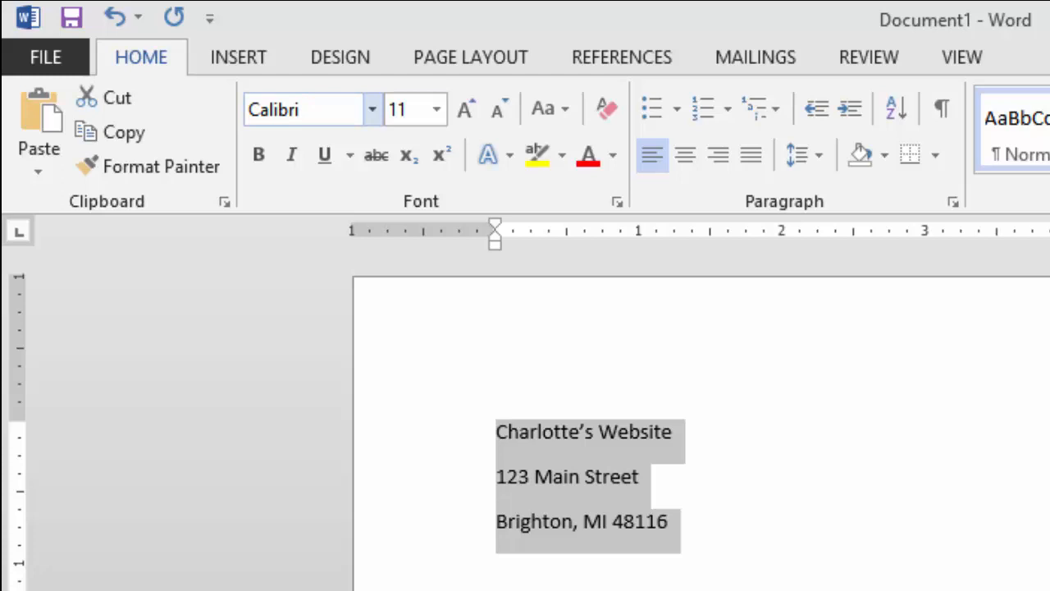
pyautogui.click(372, 110)
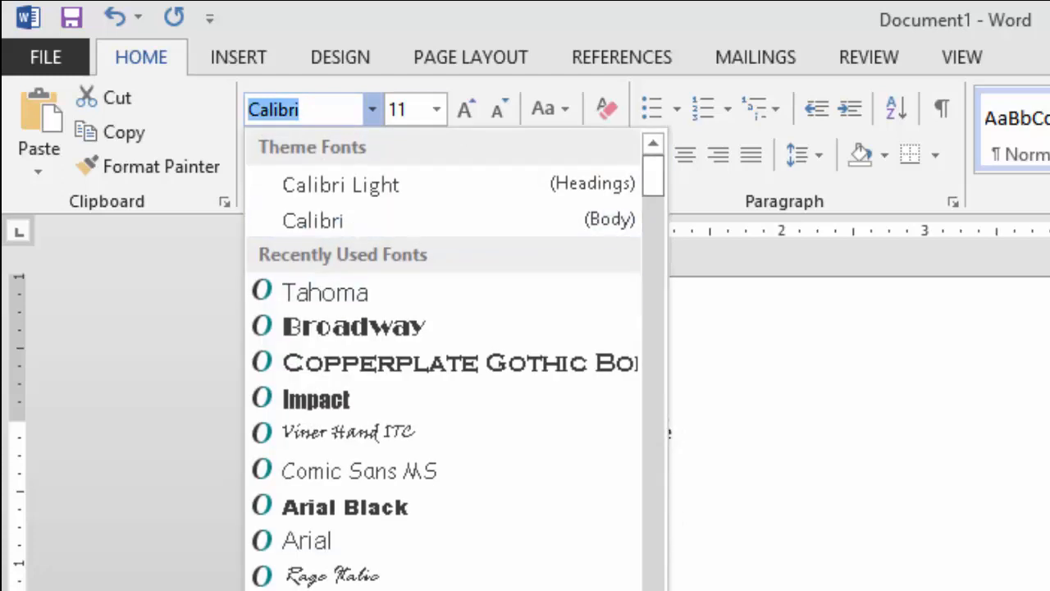
pyautogui.click(325, 292)
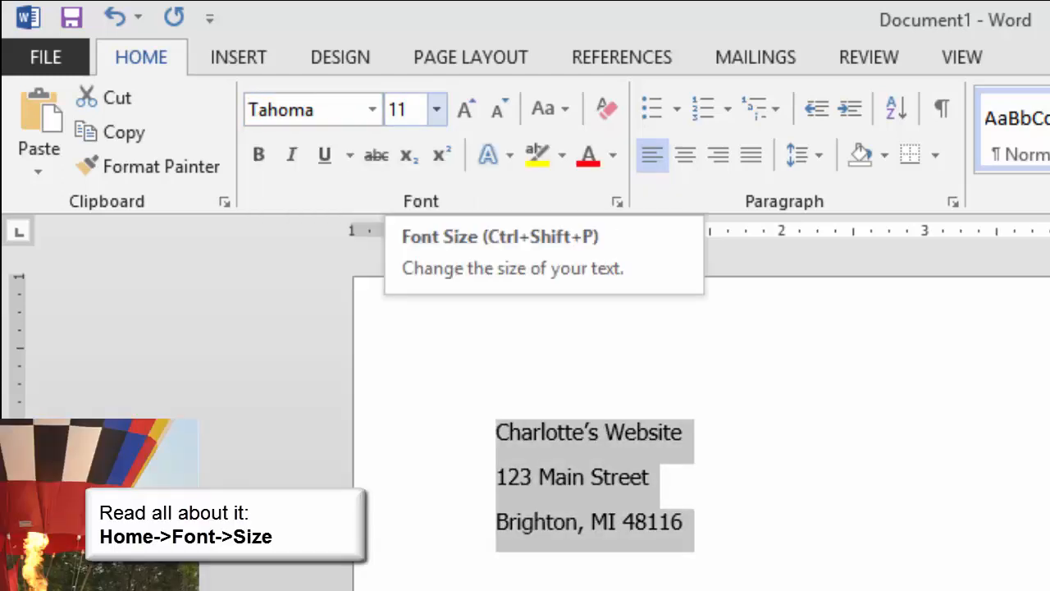
pyautogui.click(436, 110)
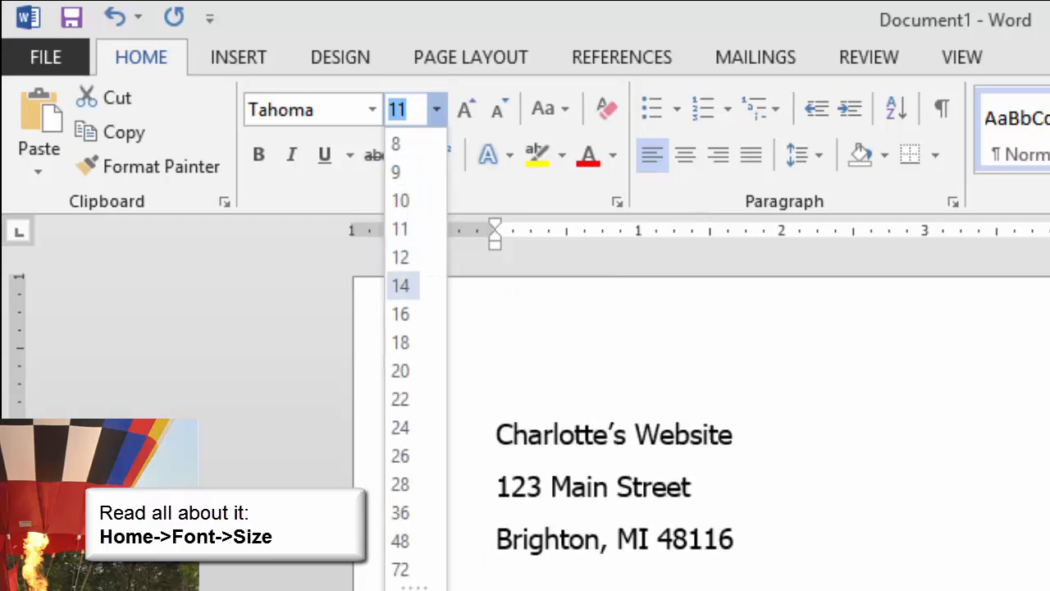
pyautogui.click(401, 285)
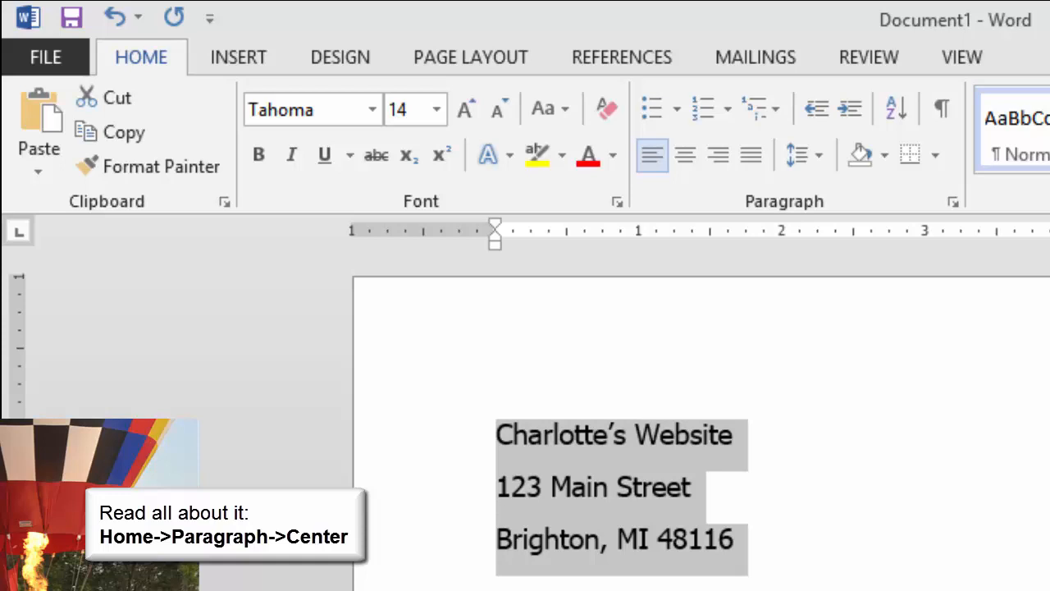
pyautogui.hotkey('ctrl', 'e')
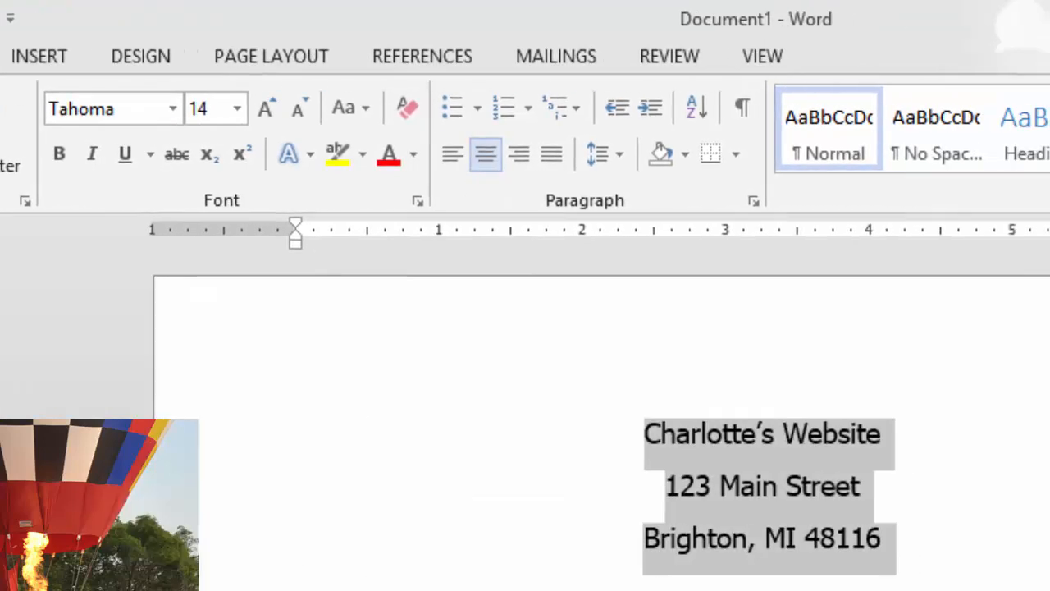
# Increase the font size of the "Charlotte's Website" line to 18
pyautogui.tripleClick(762, 435)
pyautogui.click(237, 108)
pyautogui.click(202, 341)
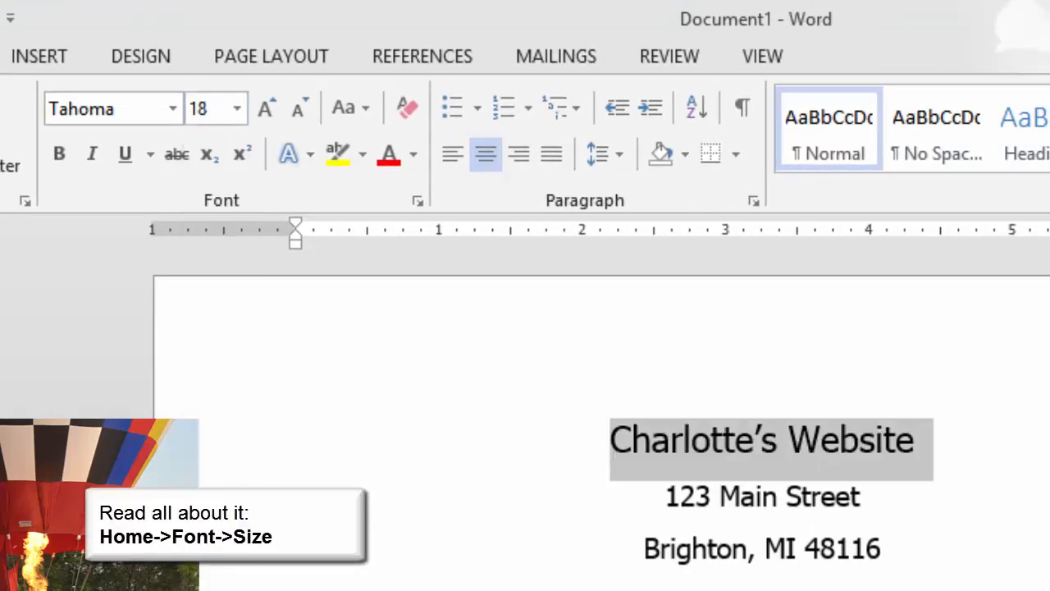
pyautogui.click(916, 440)
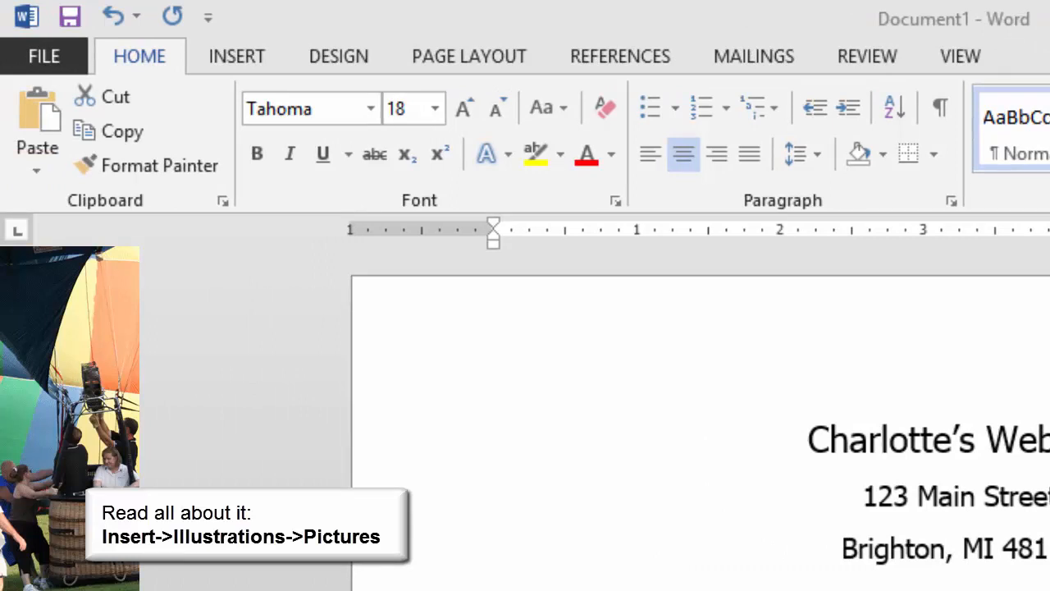
# Insert the picture FarmersMarket23.gif from the Pictures folder directly before the company name
pyautogui.tripleClick(929, 441)
pyautogui.click(809, 441)
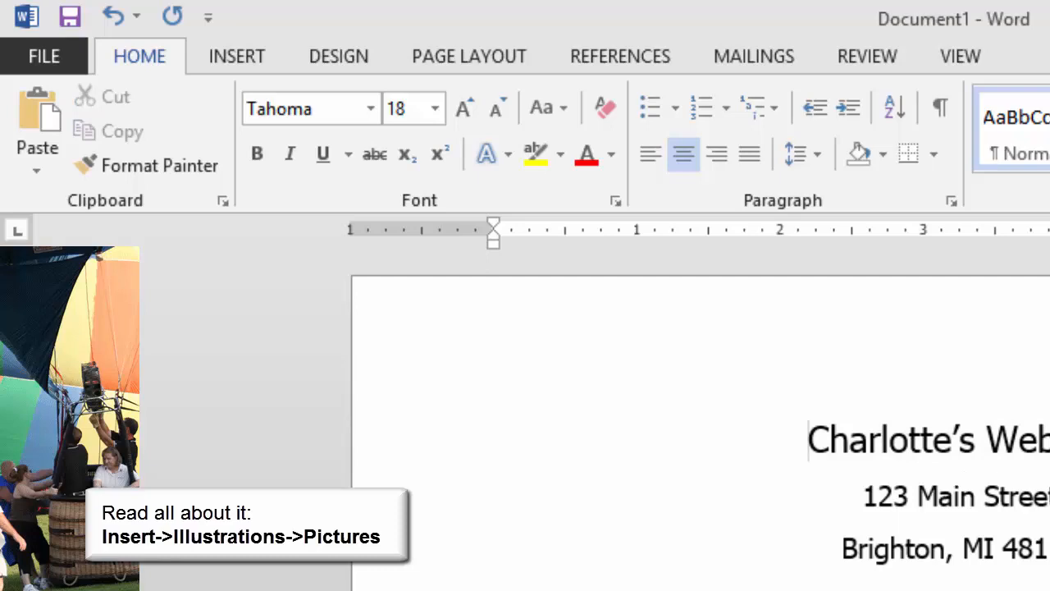
pyautogui.click(237, 57)
pyautogui.click(274, 131)
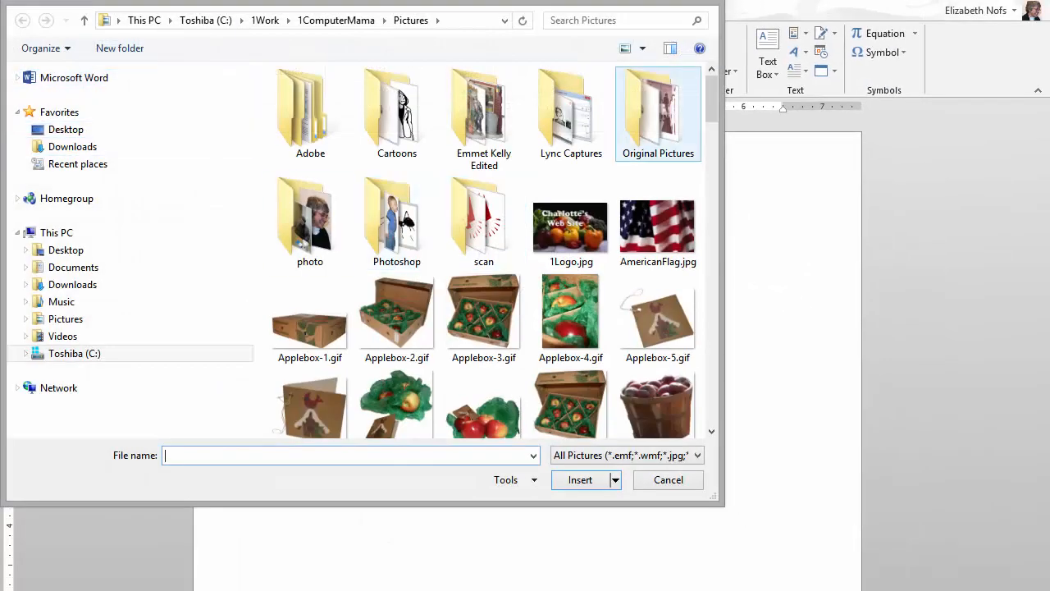
pyautogui.scroll(-5, 575, 246)
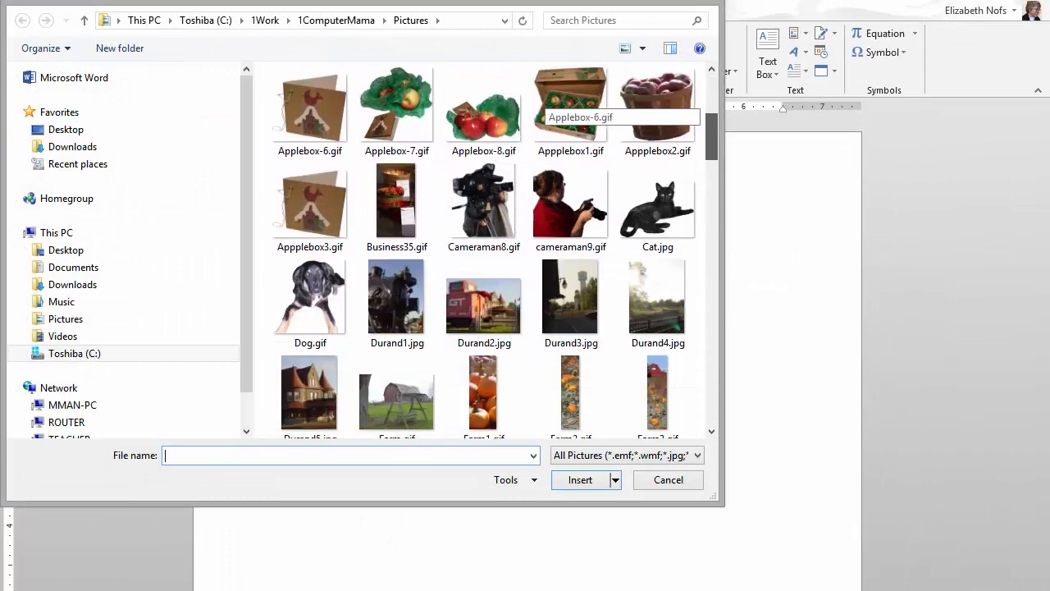
pyautogui.scroll(-4, 496, 250)
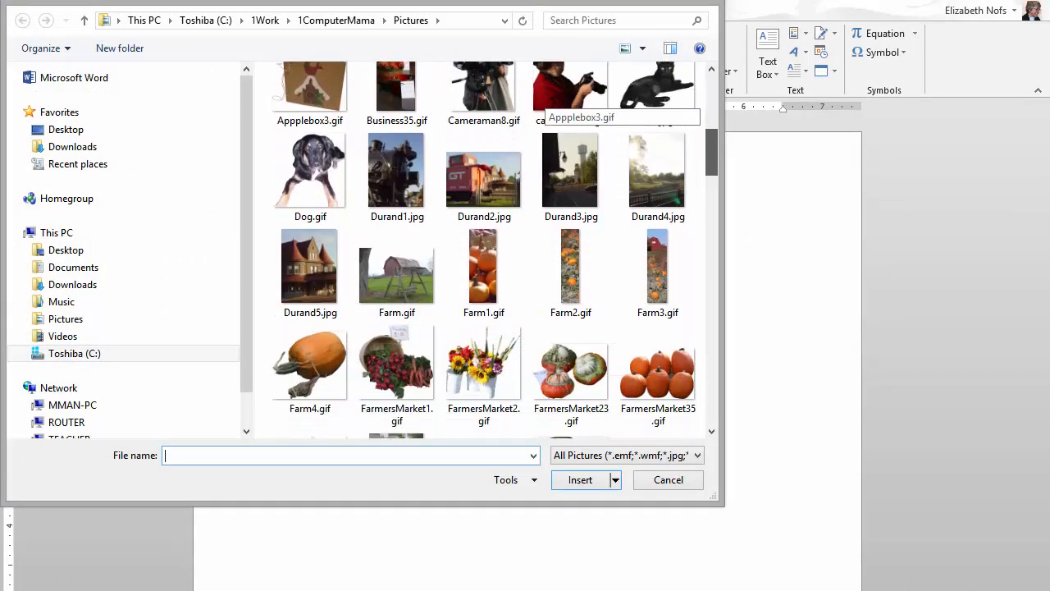
pyautogui.scroll(-2, 571, 246)
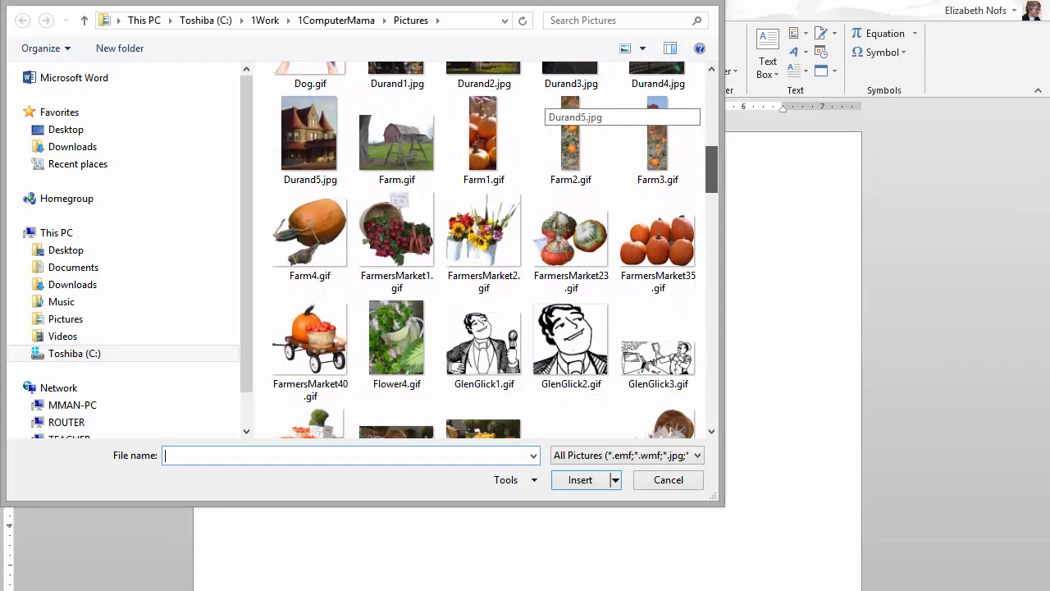
pyautogui.doubleClick(571, 234)
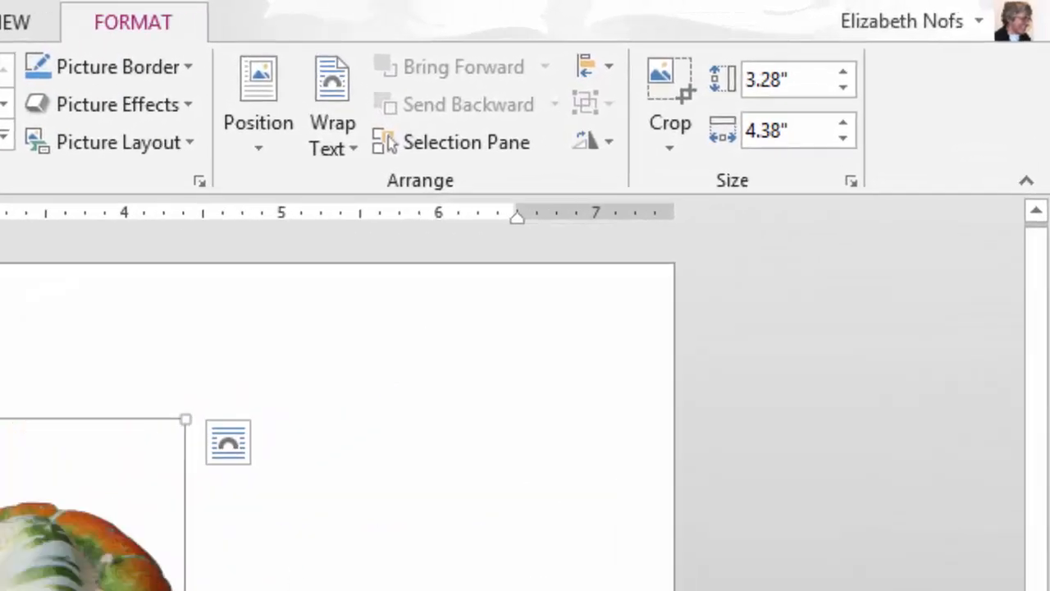
# Set the squash picture's text wrapping to Top and Bottom and reduce its width to 2 inches
pyautogui.click(333, 131)
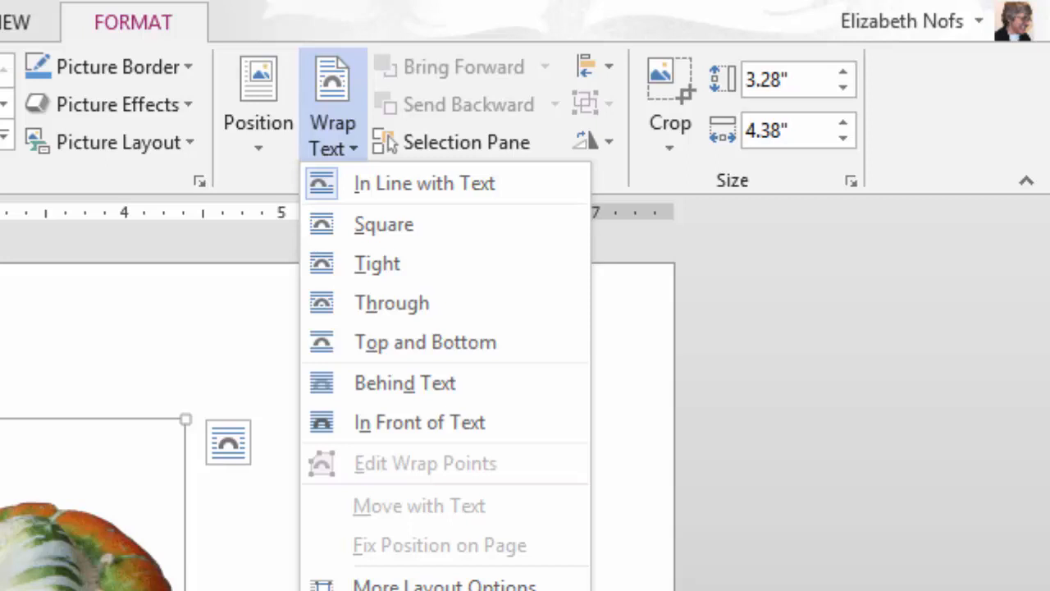
pyautogui.click(426, 342)
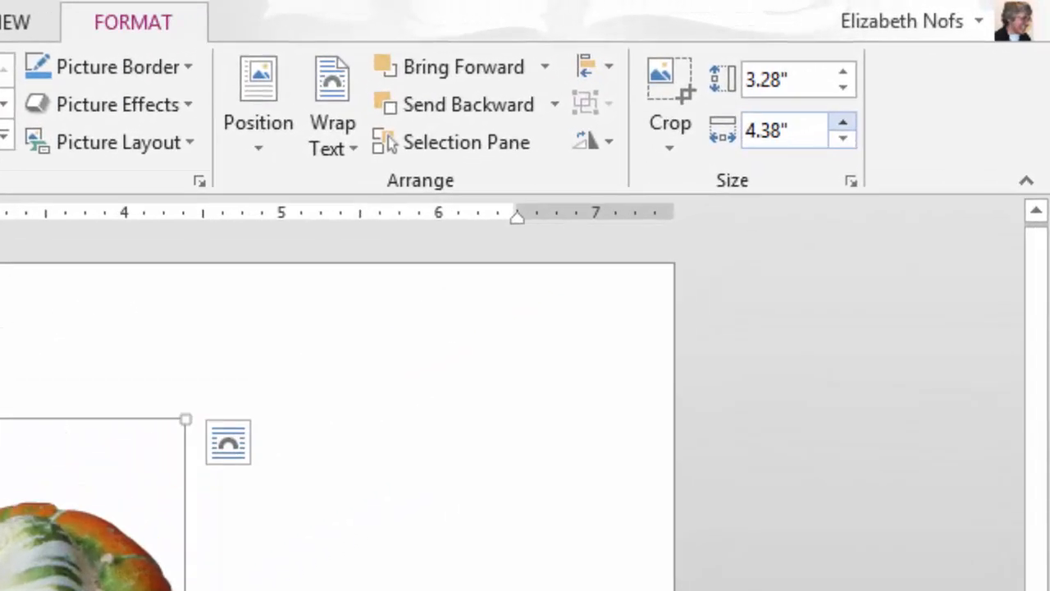
pyautogui.click(842, 138)
pyautogui.click(843, 138)
pyautogui.click(843, 137)
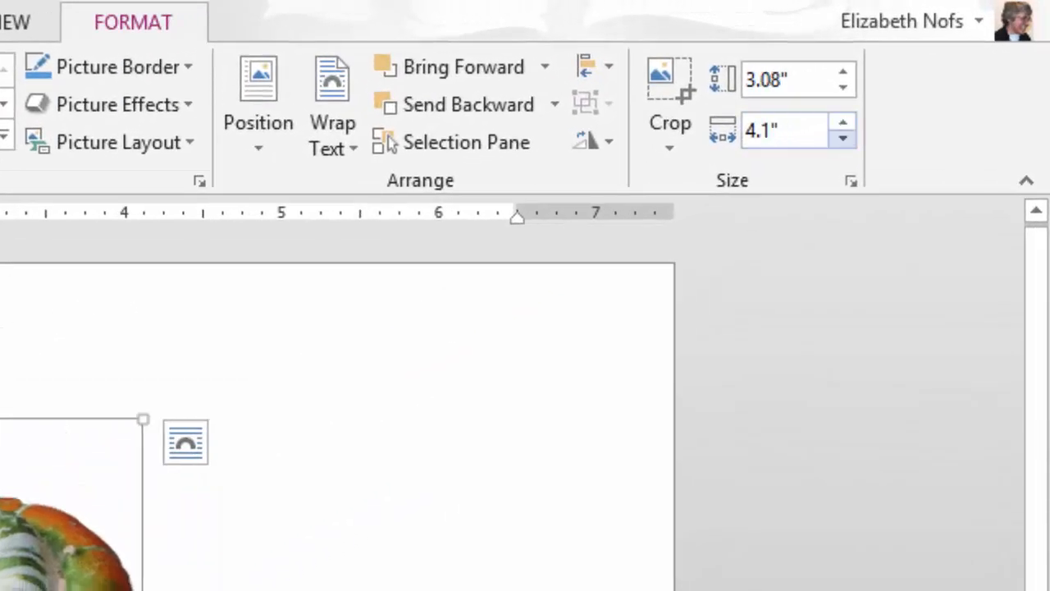
pyautogui.click(843, 138)
pyautogui.click(843, 138)
pyautogui.click(993, 51)
pyautogui.click(993, 51)
pyautogui.click(993, 51)
pyautogui.click(993, 50)
pyautogui.click(993, 51)
pyautogui.click(993, 50)
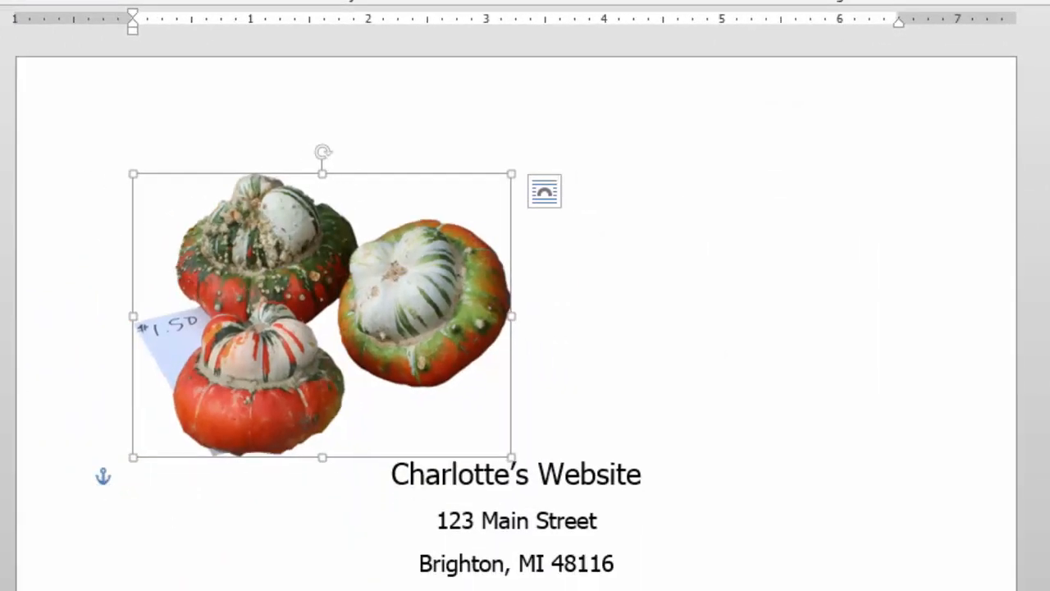
pyautogui.click(993, 51)
pyautogui.click(993, 51)
pyautogui.click(993, 51)
pyautogui.click(993, 51)
pyautogui.click(993, 51)
pyautogui.click(993, 50)
pyautogui.click(993, 51)
pyautogui.click(993, 51)
pyautogui.click(993, 51)
pyautogui.click(993, 51)
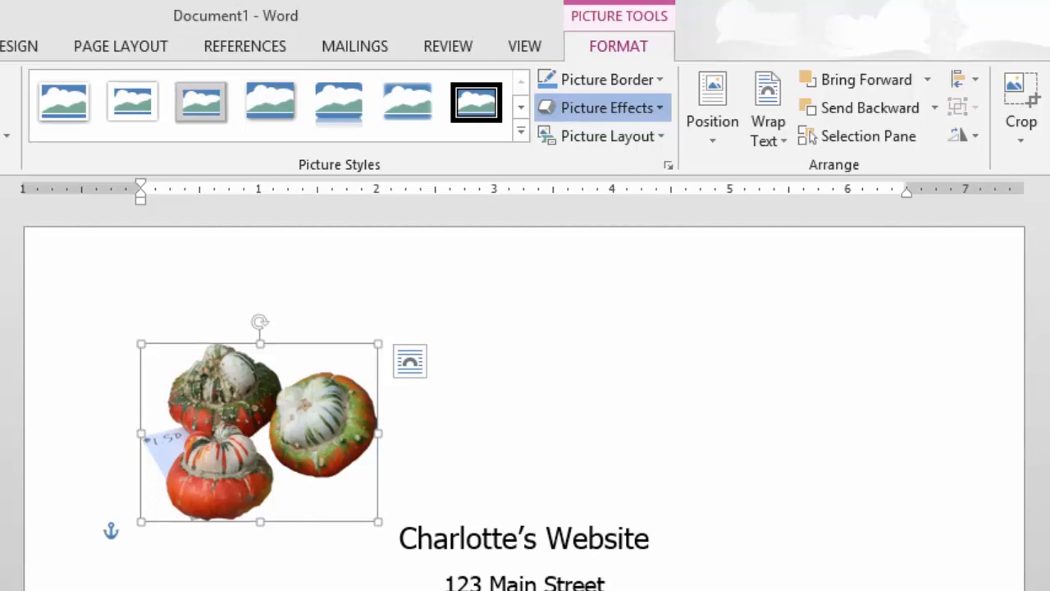
# Apply a perspective shadow effect to the squash picture
pyautogui.click(603, 107)
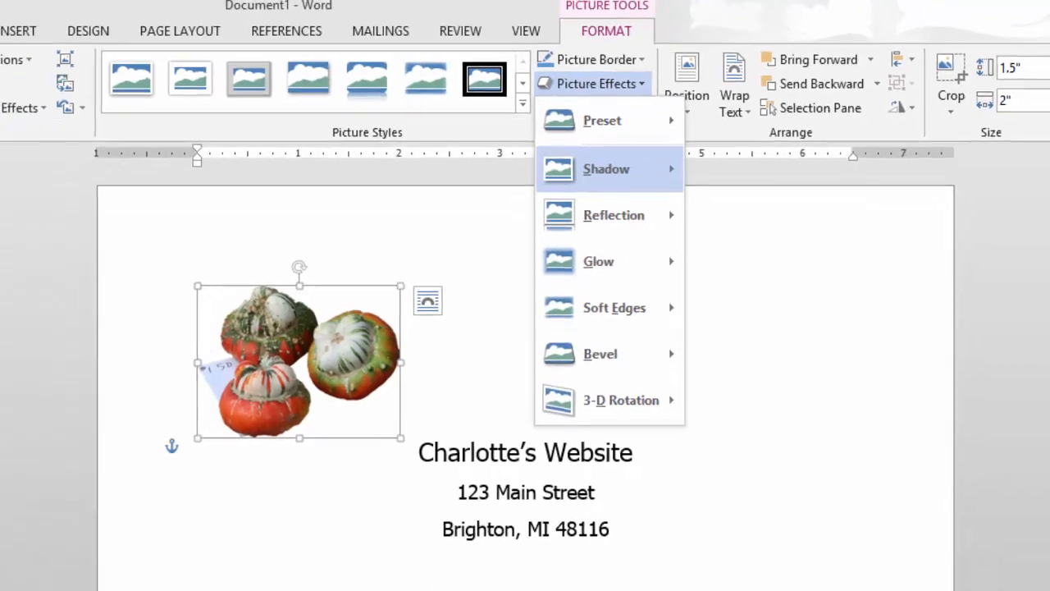
pyautogui.moveTo(618, 207)
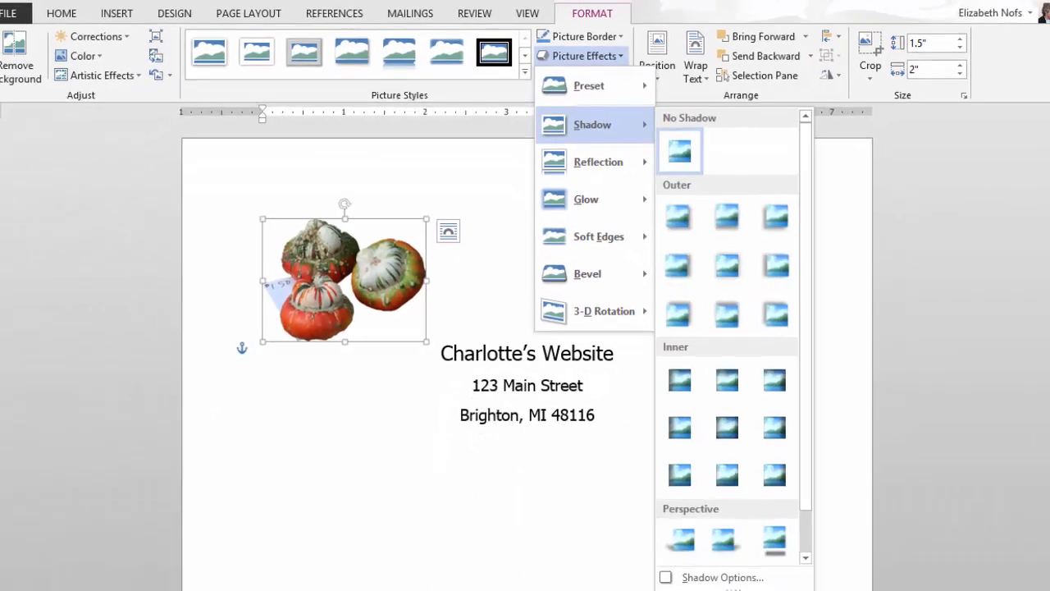
pyautogui.click(677, 474)
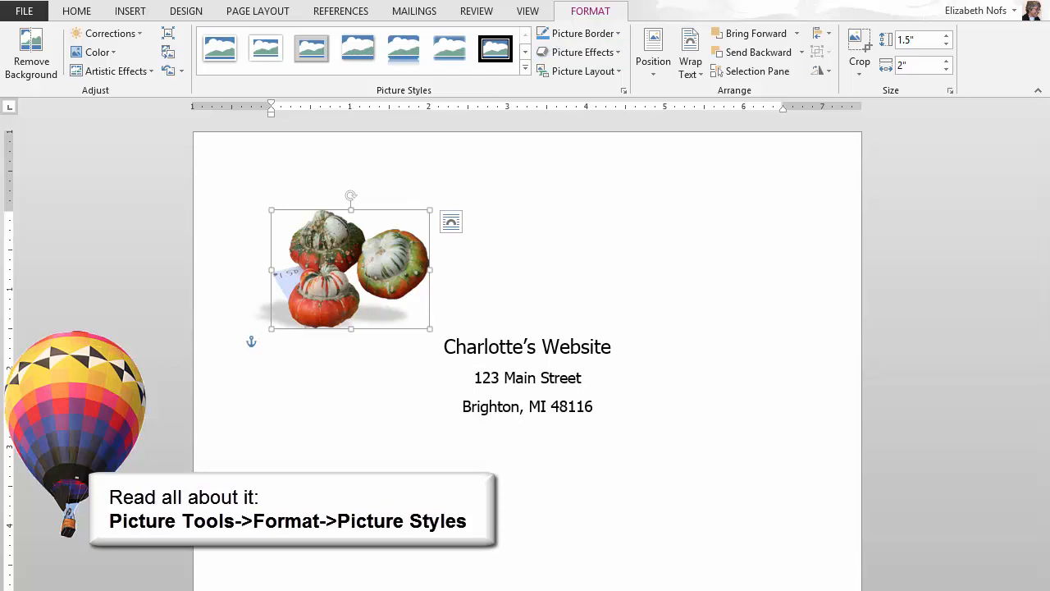
# Write the salutation "Dear Sir," below the heading, followed by the paragraph "Thank you for your recent order from Charlotte's Website."
pyautogui.write('Dear ')
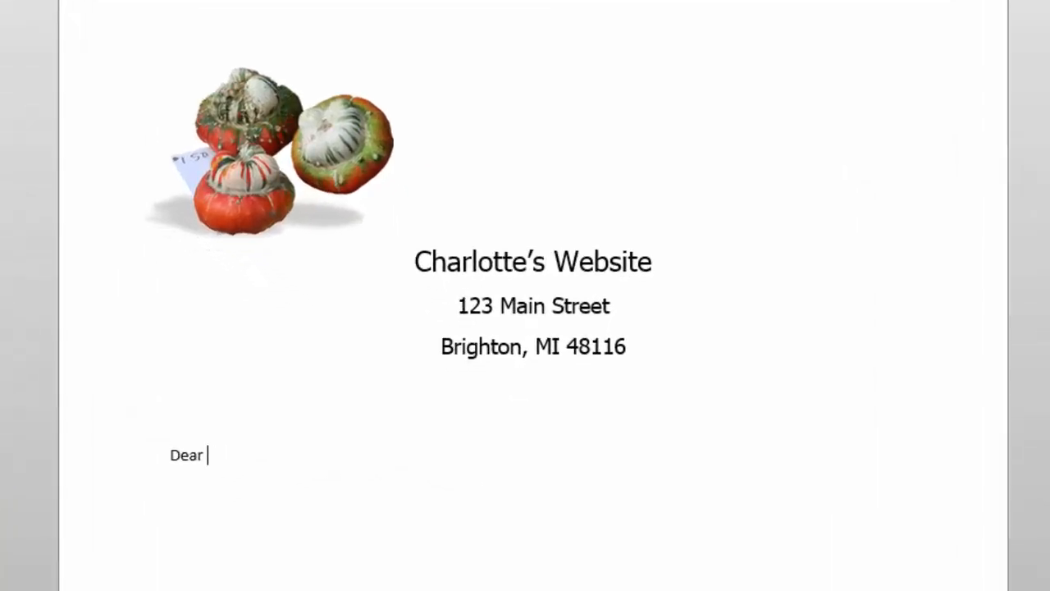
pyautogui.write('Sir,')
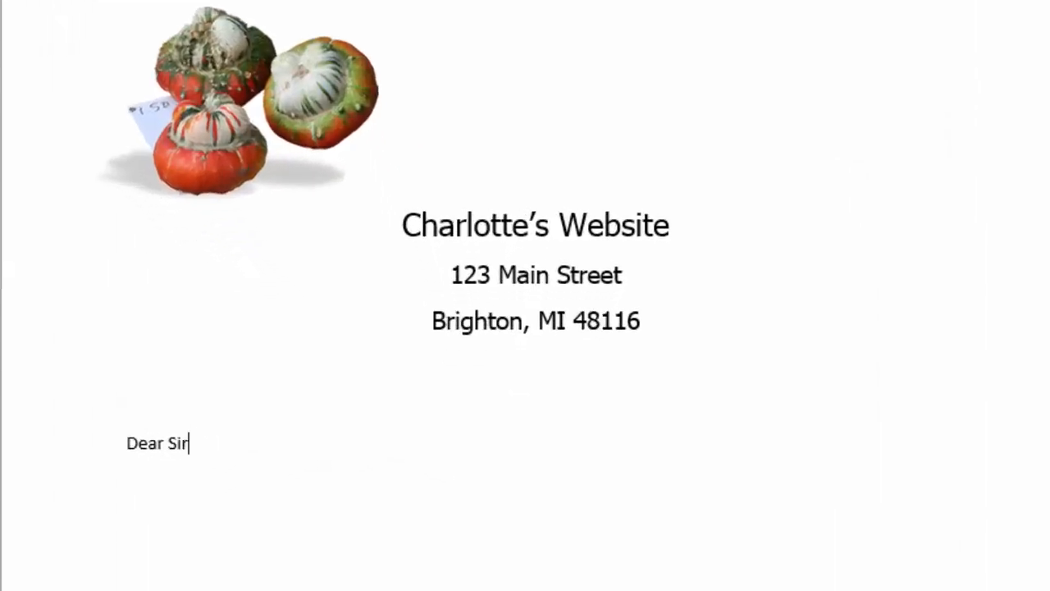
pyautogui.press('Return')
pyautogui.press('Return')
pyautogui.write("Thank you for your recent order from Charlotte's Website.")
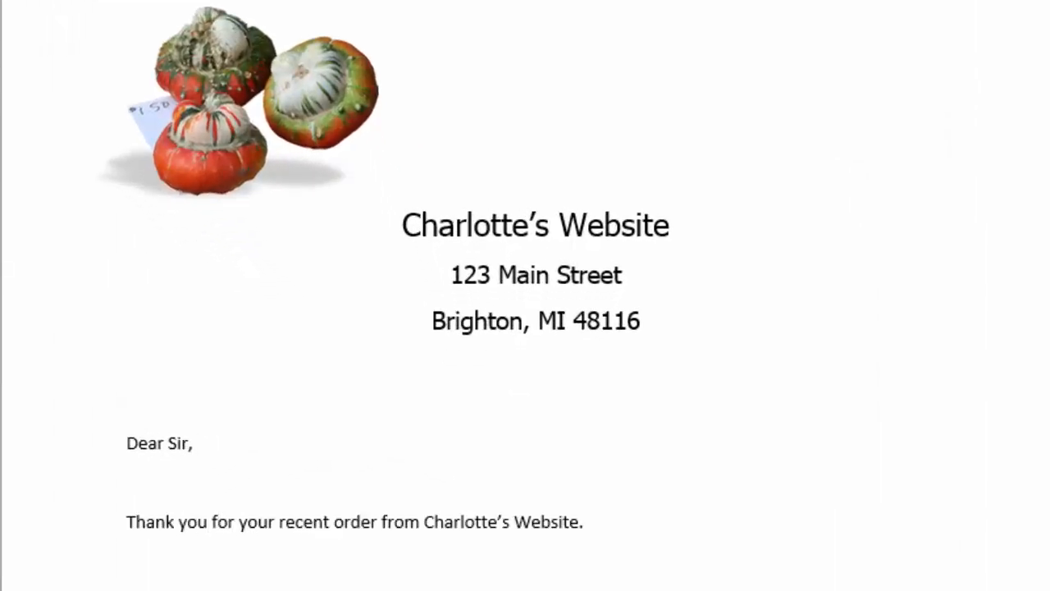
# Close the letter with "Sincerely," and add the sender's first name a few lines below it
pyautogui.write('Sincerely,')
pyautogui.press('Return')
pyautogui.press('Return')
pyautogui.press('Return')
pyautogui.write('Elizabeth')
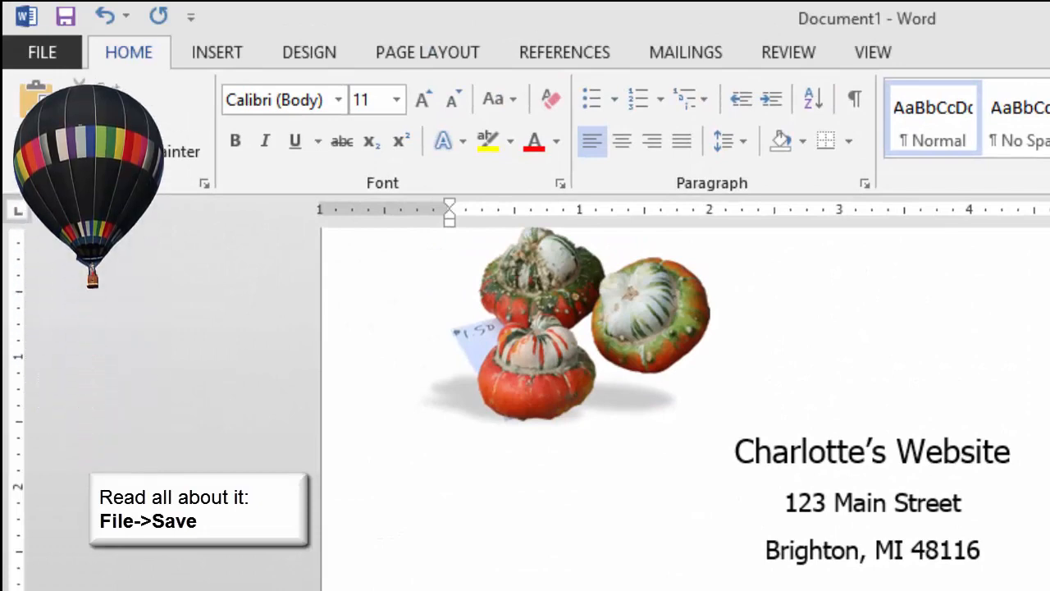
# Save the document in the Documents folder as a Word document named "Charlotte's Letterhead EAN"
pyautogui.click(43, 52)
pyautogui.click(64, 322)
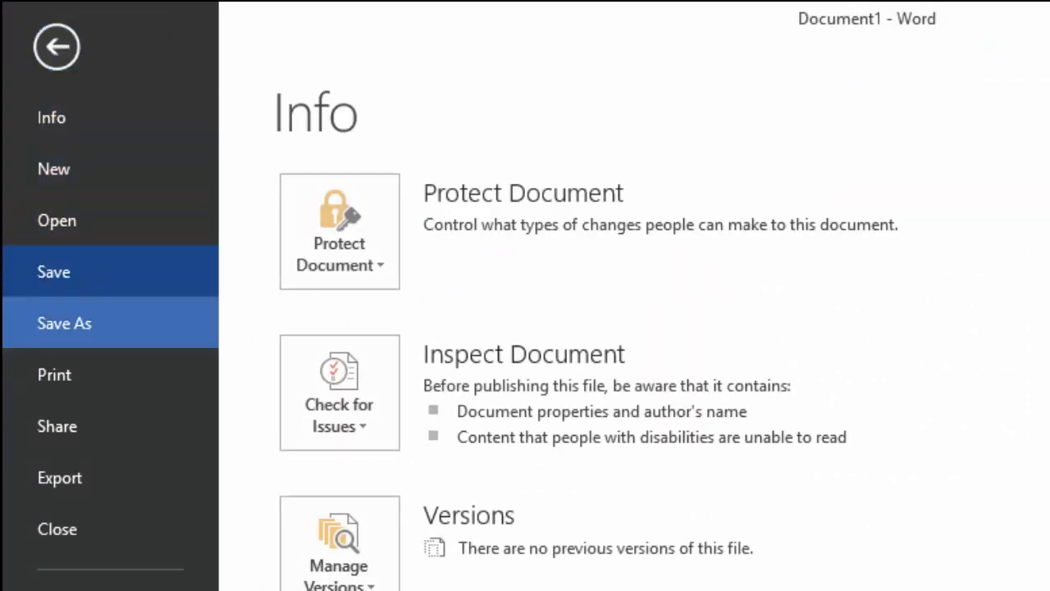
pyautogui.click(394, 373)
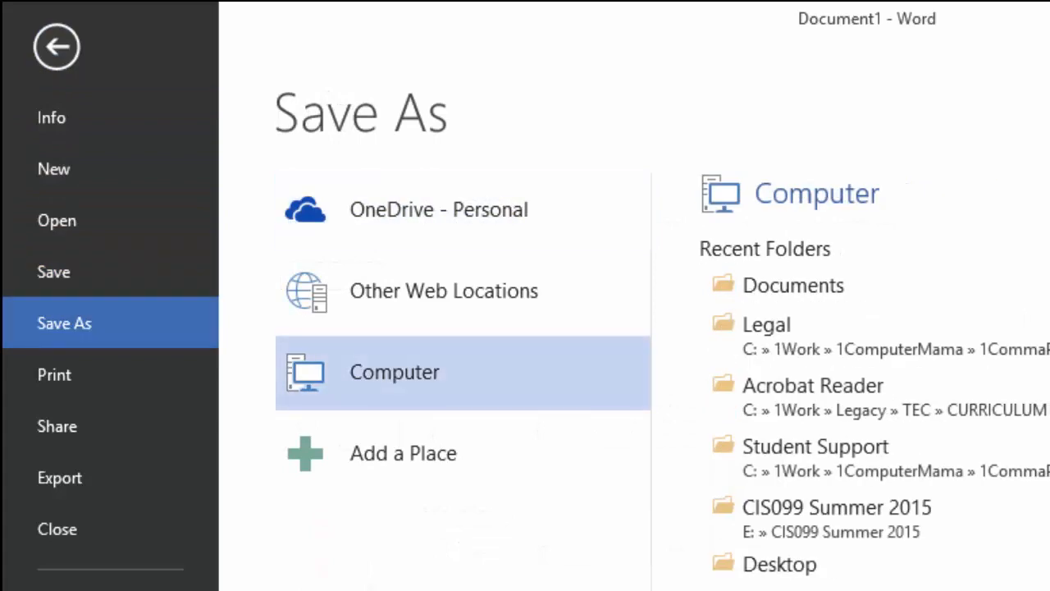
pyautogui.click(794, 285)
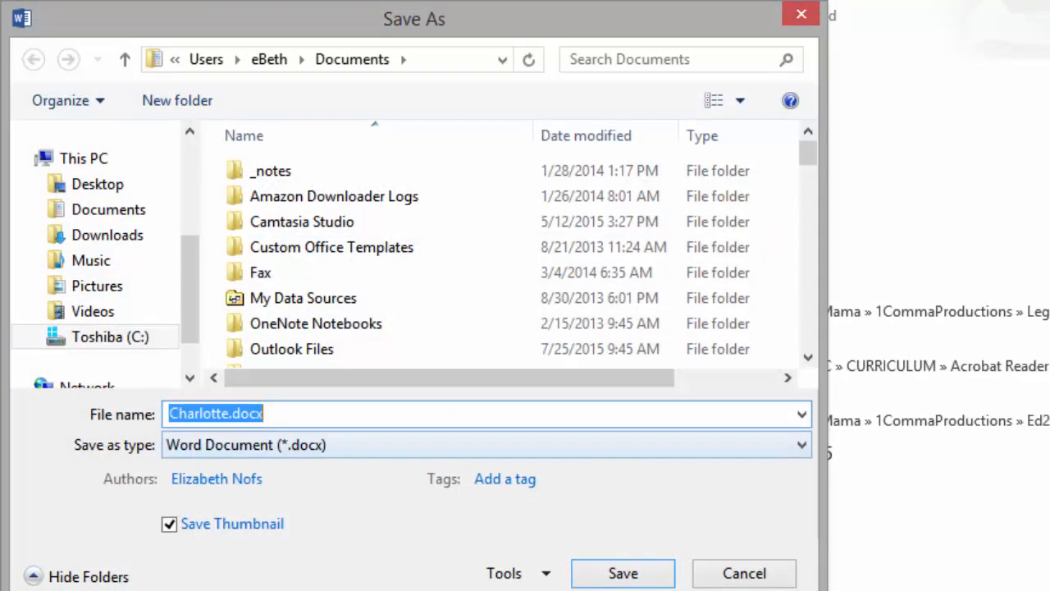
pyautogui.write("Charlotte's Letterhead EAN")
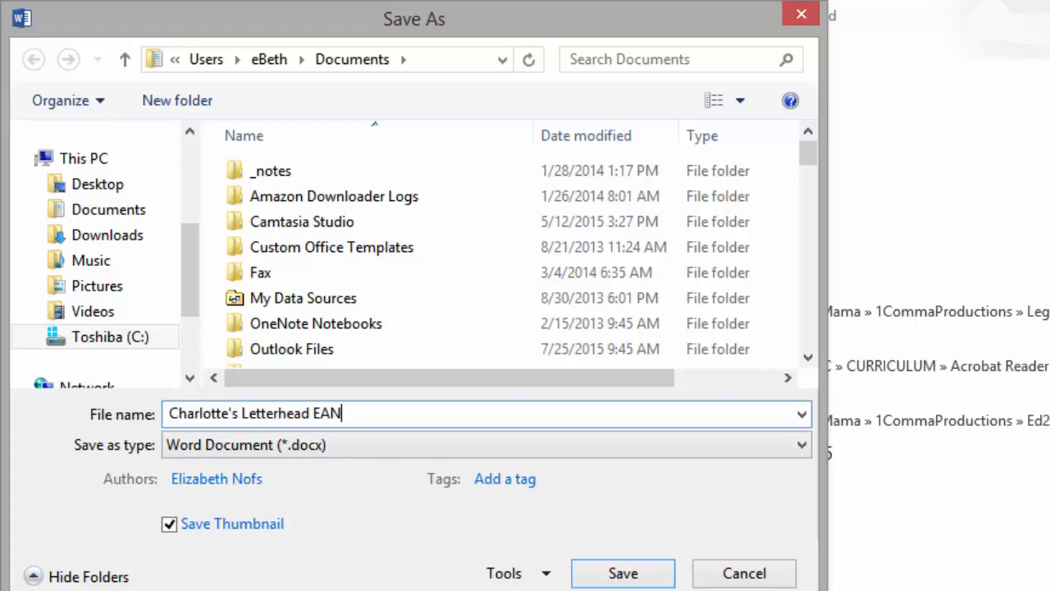
pyautogui.press('Return')
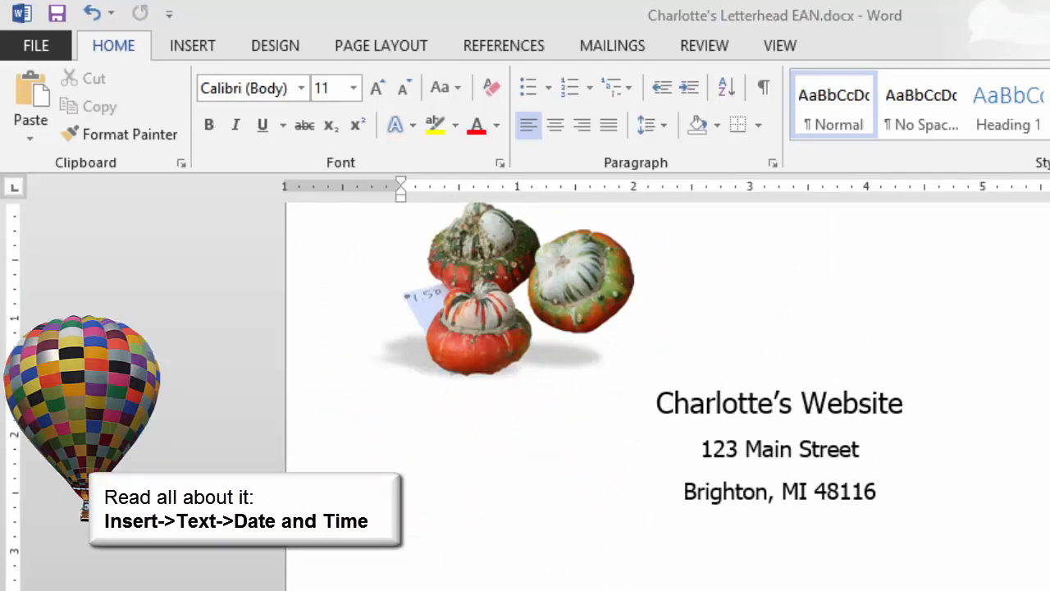
# Insert the current date above the salutation in the "July 25, 2015" format, without automatic updating
pyautogui.click(193, 46)
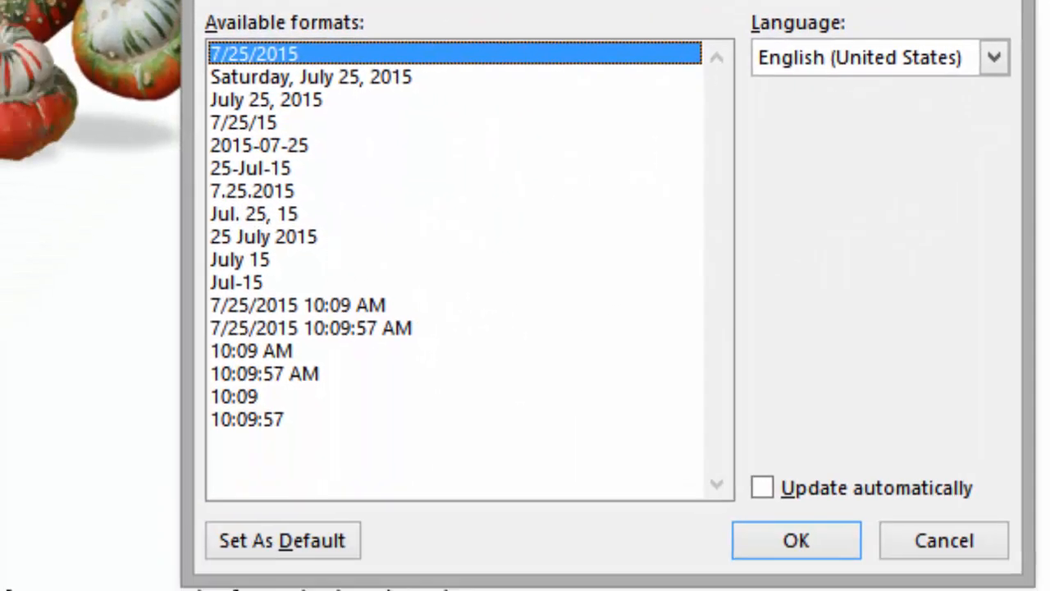
pyautogui.click(267, 99)
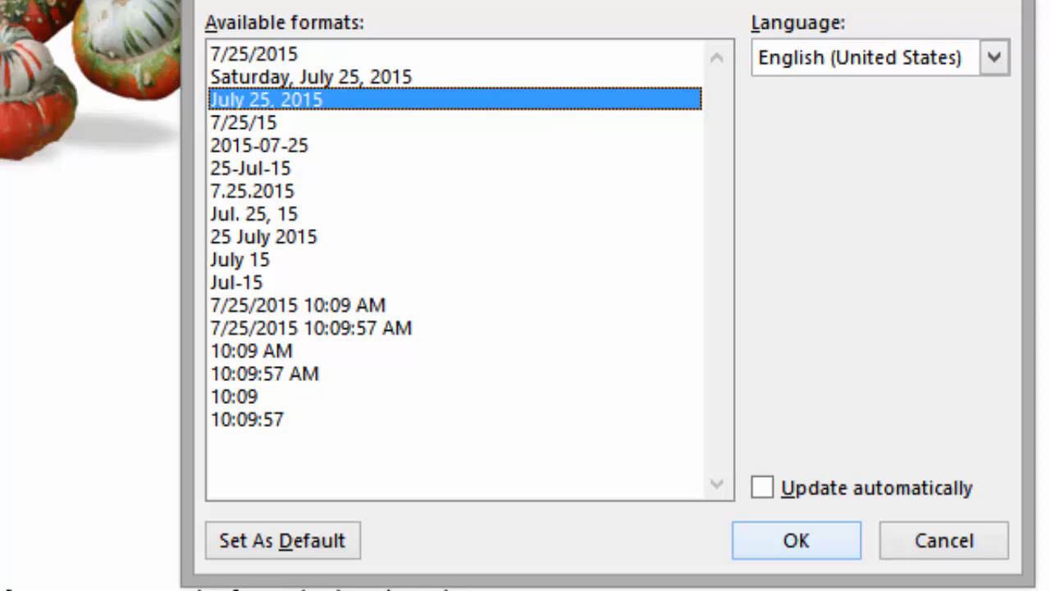
pyautogui.press('Return')
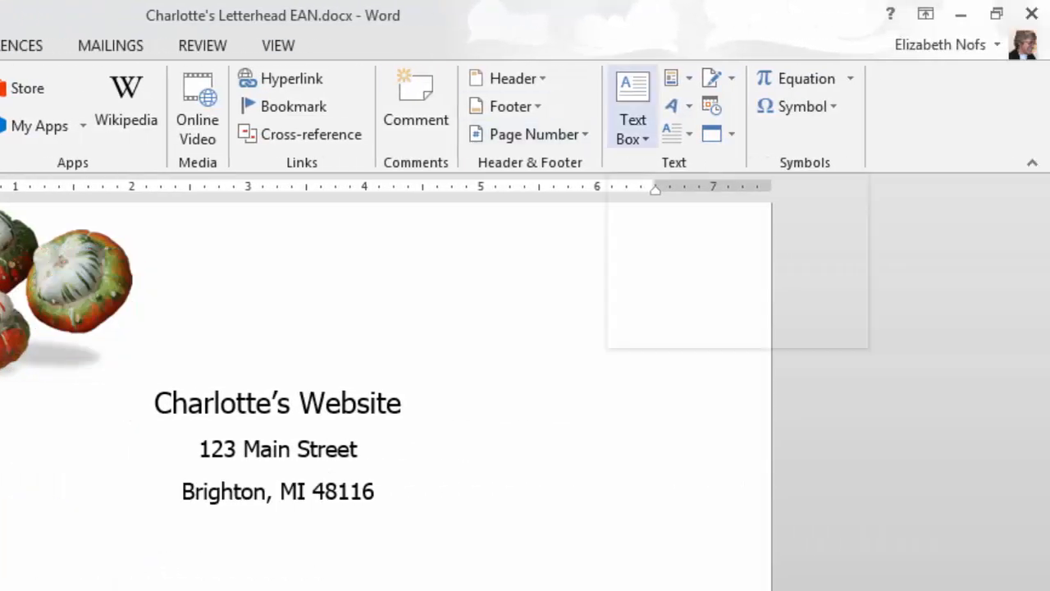
# Insert the Facet Sidebar (Right) text box and replace its title with "From the Farm to Your Table-That's Fresh!"
pyautogui.click(633, 107)
pyautogui.scroll(-3, 775, 369)
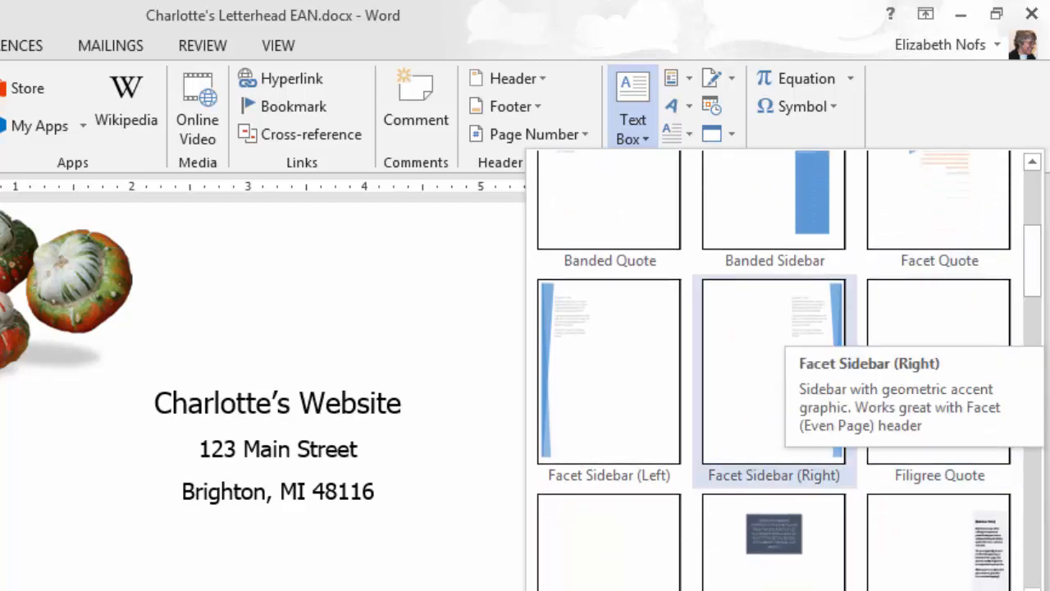
pyautogui.click(774, 344)
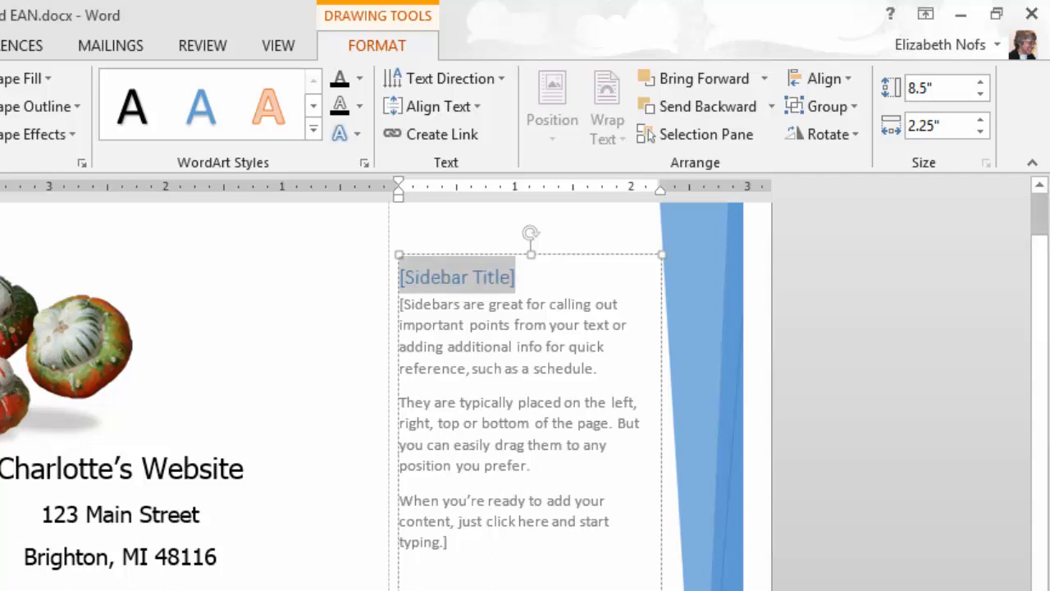
pyautogui.write('From the Farm to Your ')
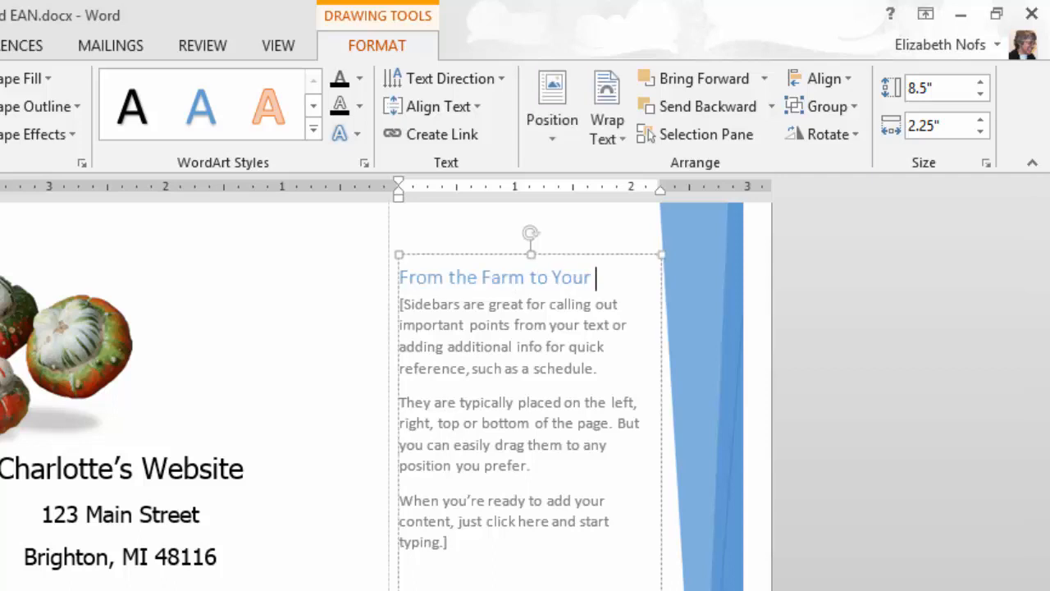
pyautogui.write('Table-Tha')
pyautogui.write("t's Fres")
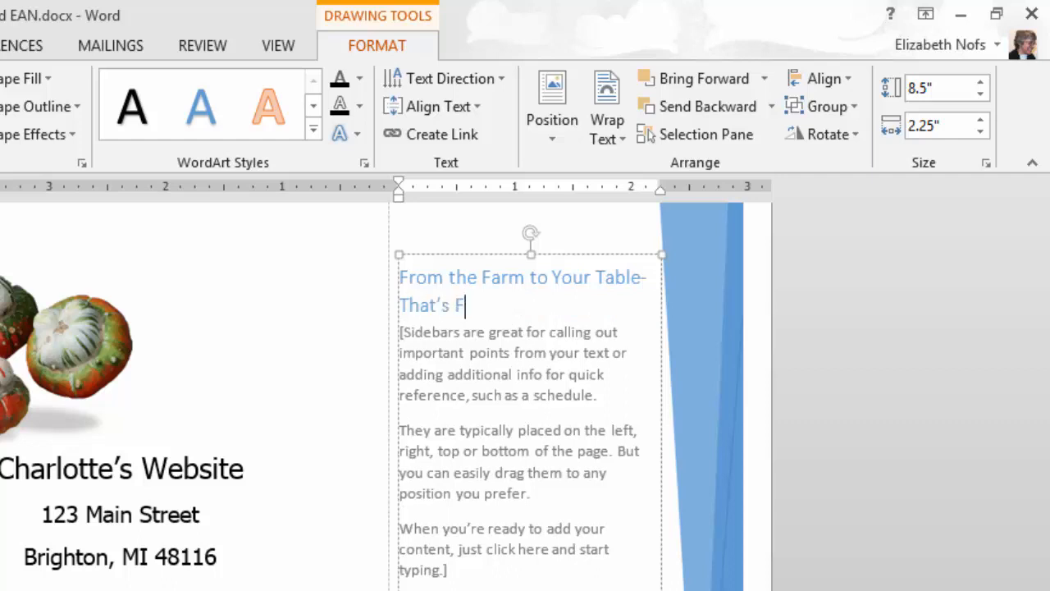
pyautogui.write('h!')
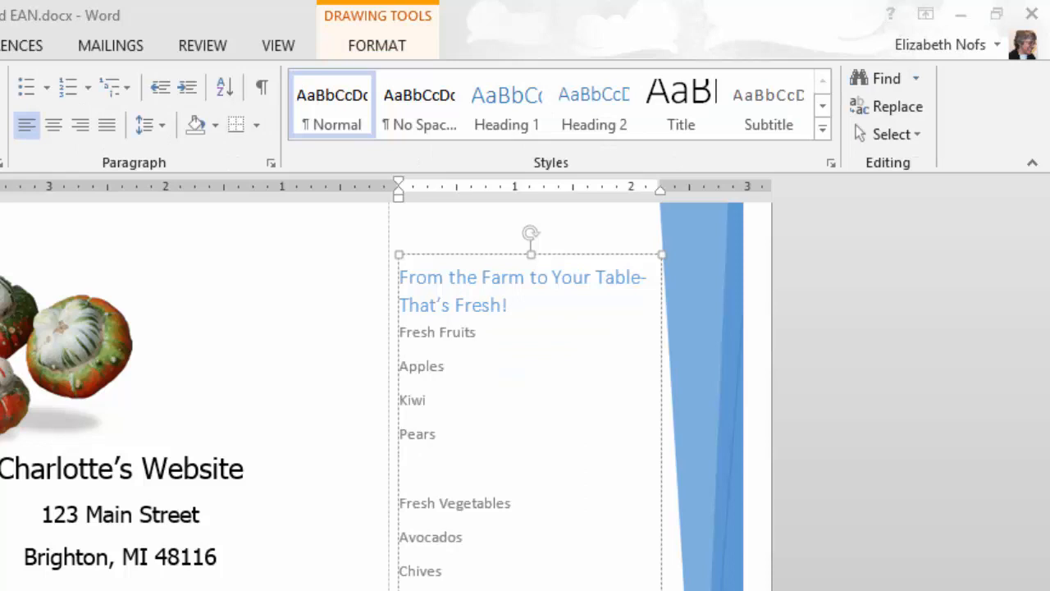
# Center all the text in the sidebar, from the title through the product lists
pyautogui.moveTo(447, 585); pyautogui.dragTo(400, 271)
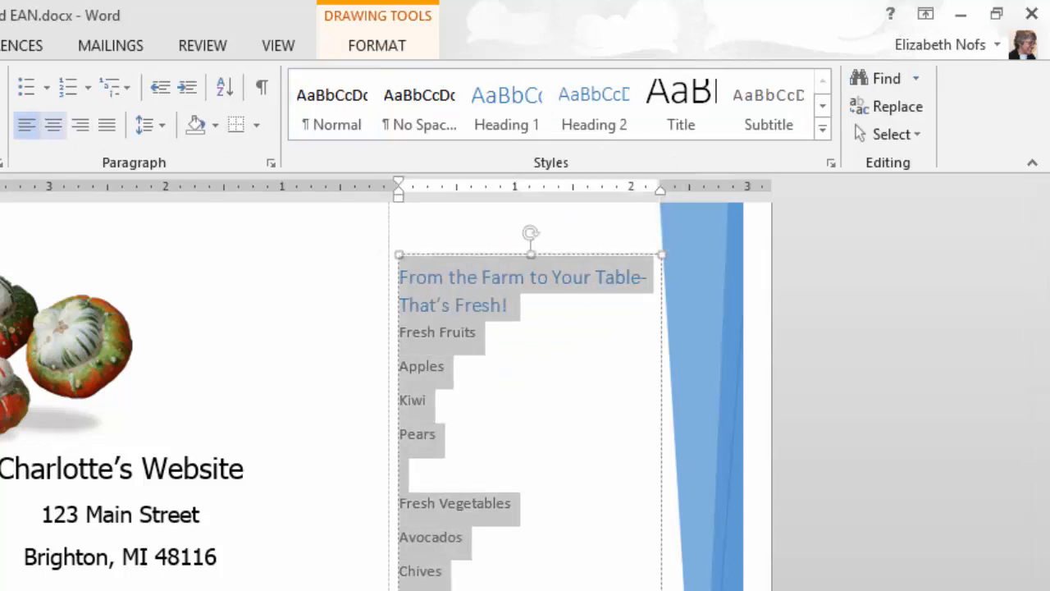
pyautogui.click(54, 124)
pyautogui.click(540, 332)
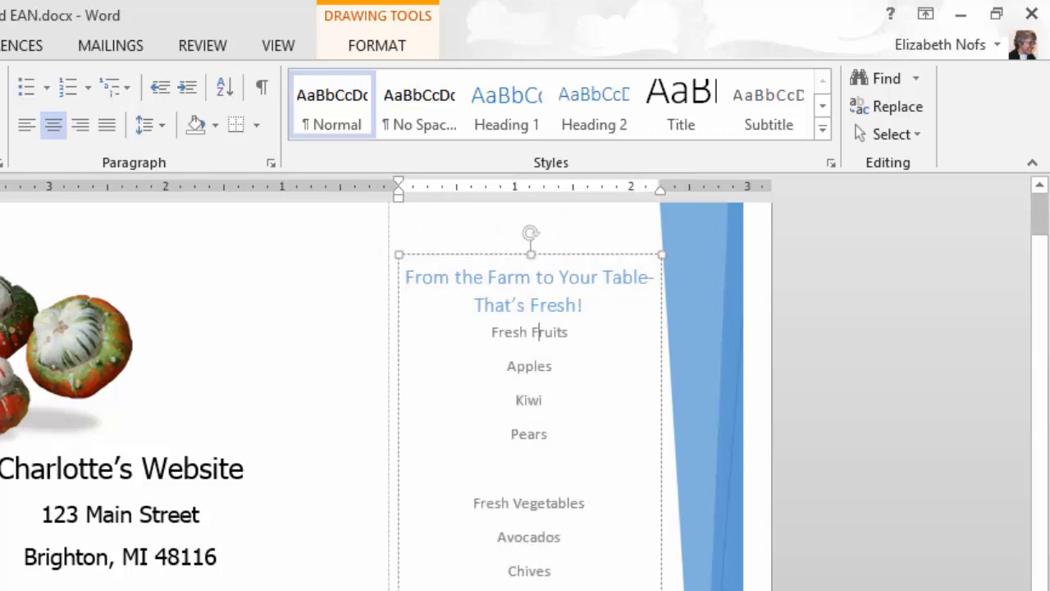
# Make the sidebar headings "Fresh Fruits" and "Fresh Vegetables" bold
pyautogui.moveTo(568, 332); pyautogui.dragTo(492, 332)
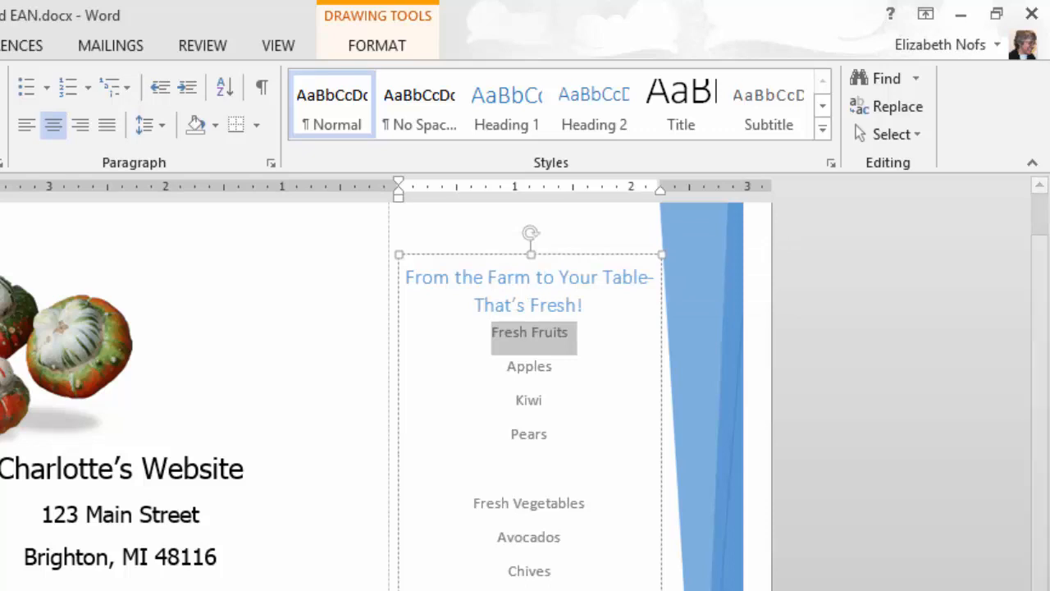
pyautogui.hotkey('ctrl', 'b')
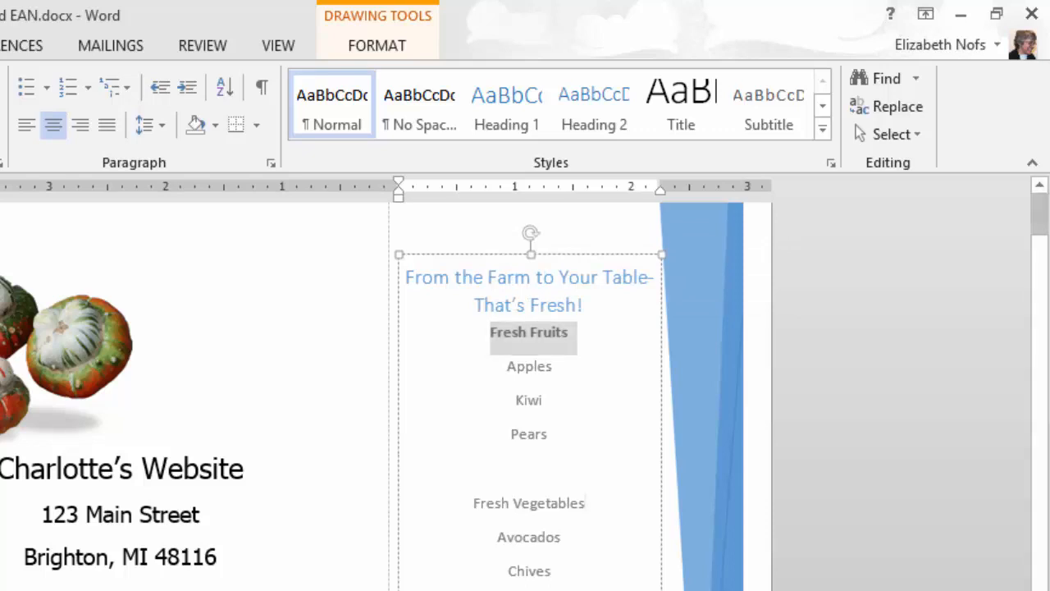
pyautogui.moveTo(588, 504); pyautogui.dragTo(474, 504)
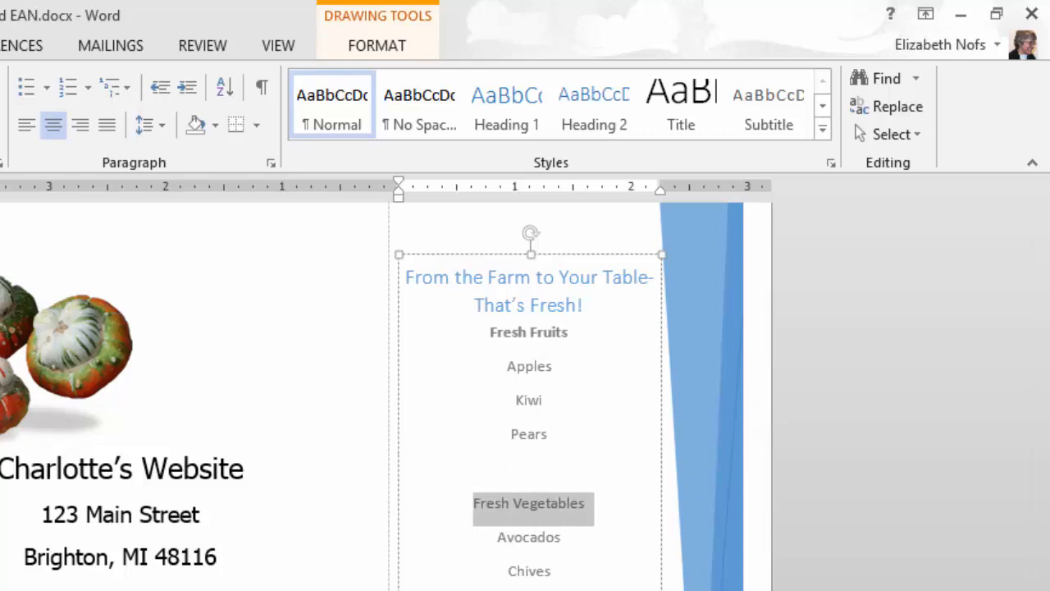
pyautogui.hotkey('ctrl', 'b')
# Add a blank line above the sidebar title and insert the picture Farm.gif from the Pictures folder there
pyautogui.hotkey('ctrl', 'Home')
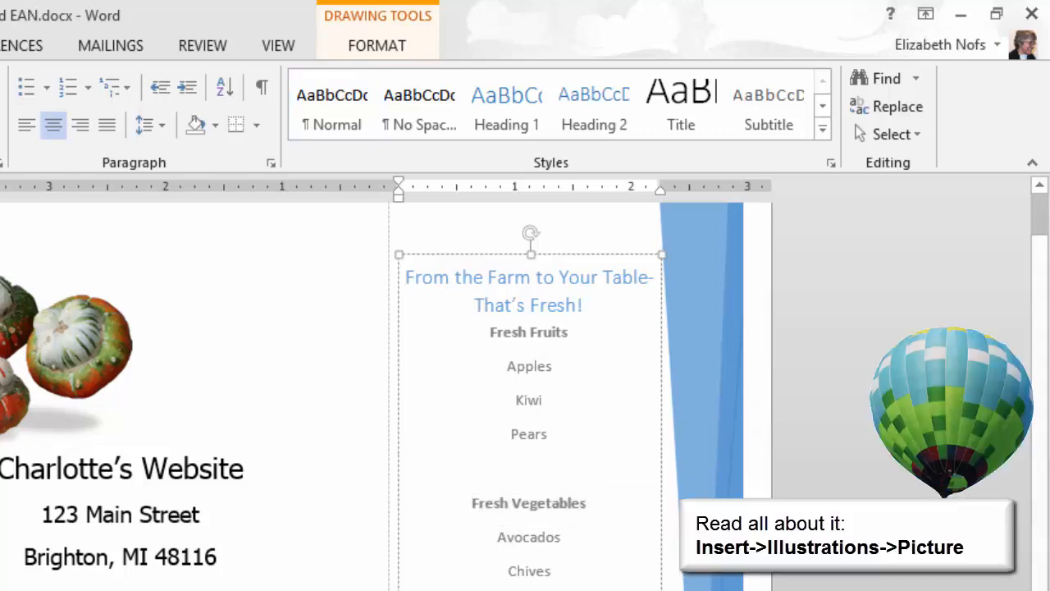
pyautogui.press('Return')
pyautogui.press('Up')
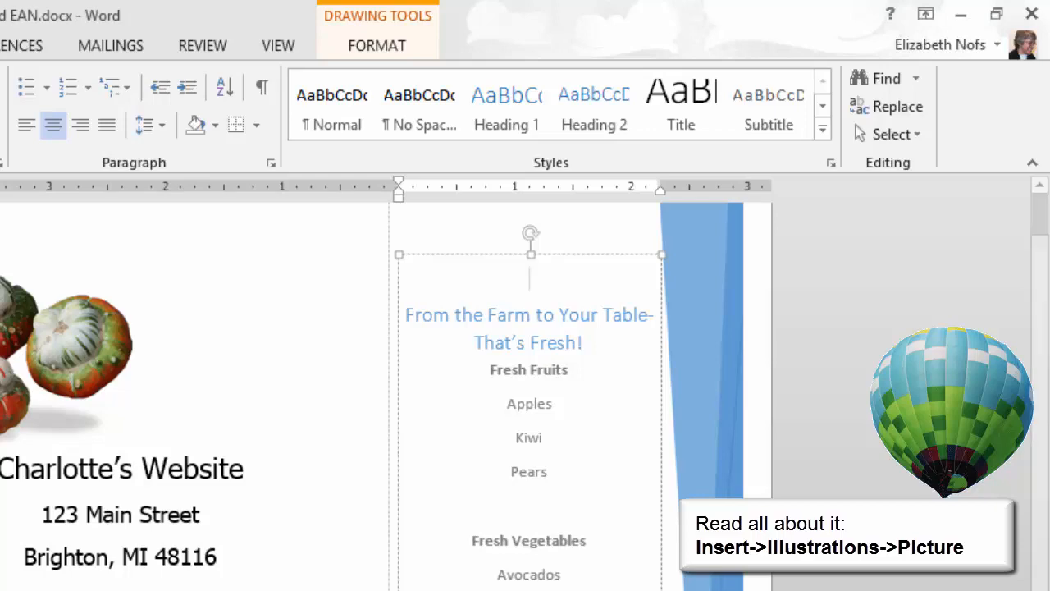
pyautogui.hotkey('alt', 'n')
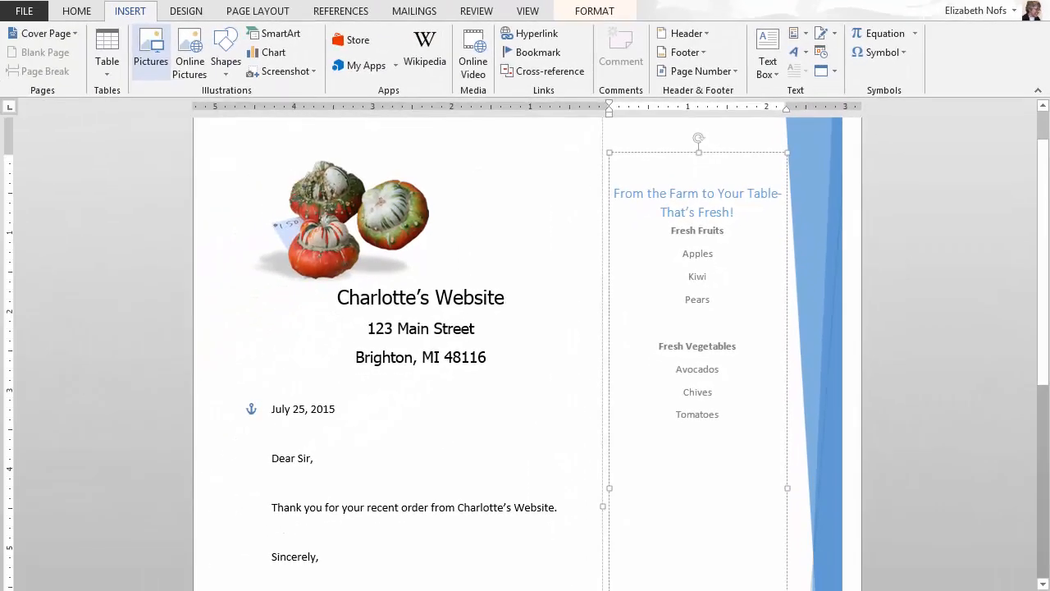
pyautogui.click(151, 51)
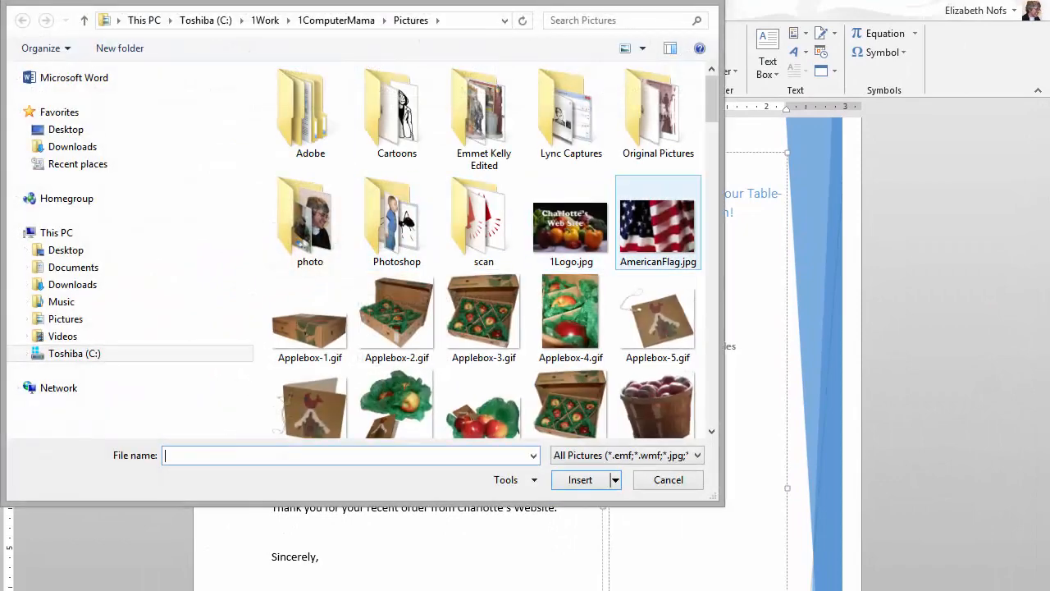
pyautogui.scroll(-5, 574, 103)
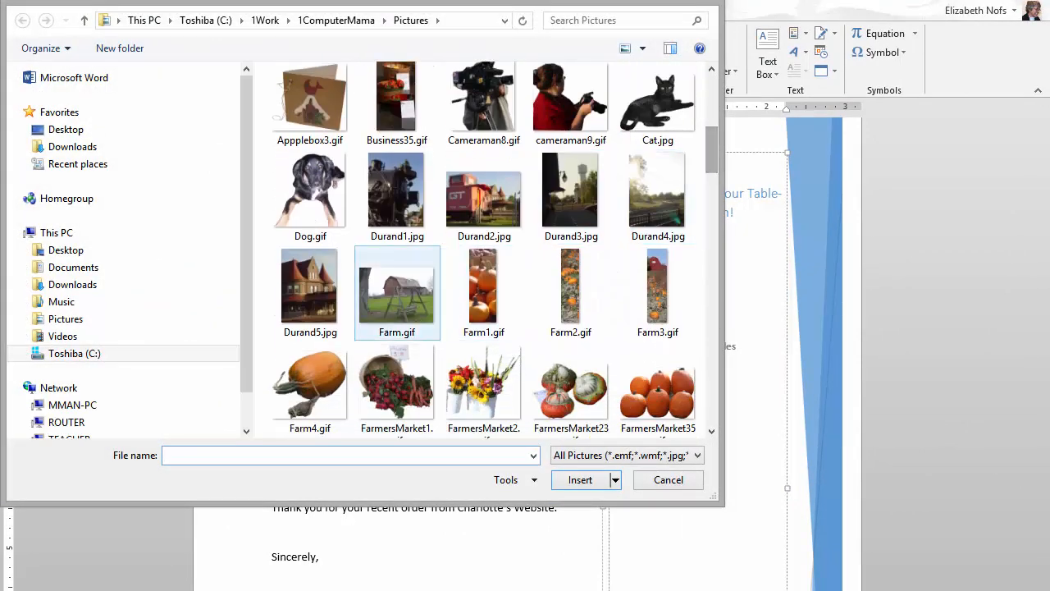
pyautogui.doubleClick(396, 294)
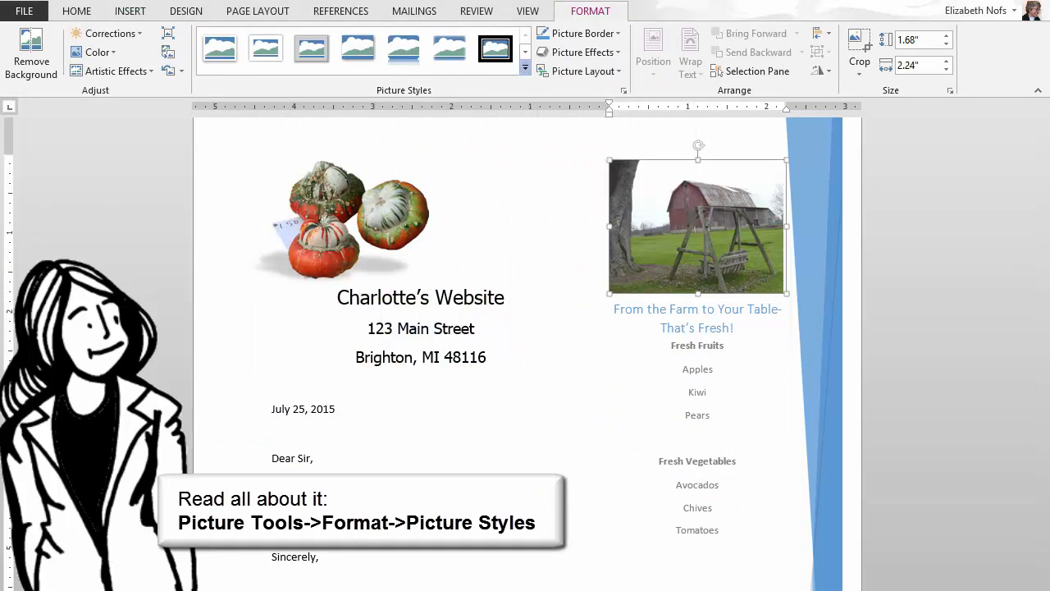
# Apply the rectangular drop shadow picture style to the farm picture and reduce its width to about 1.8 inches
pyautogui.click(526, 68)
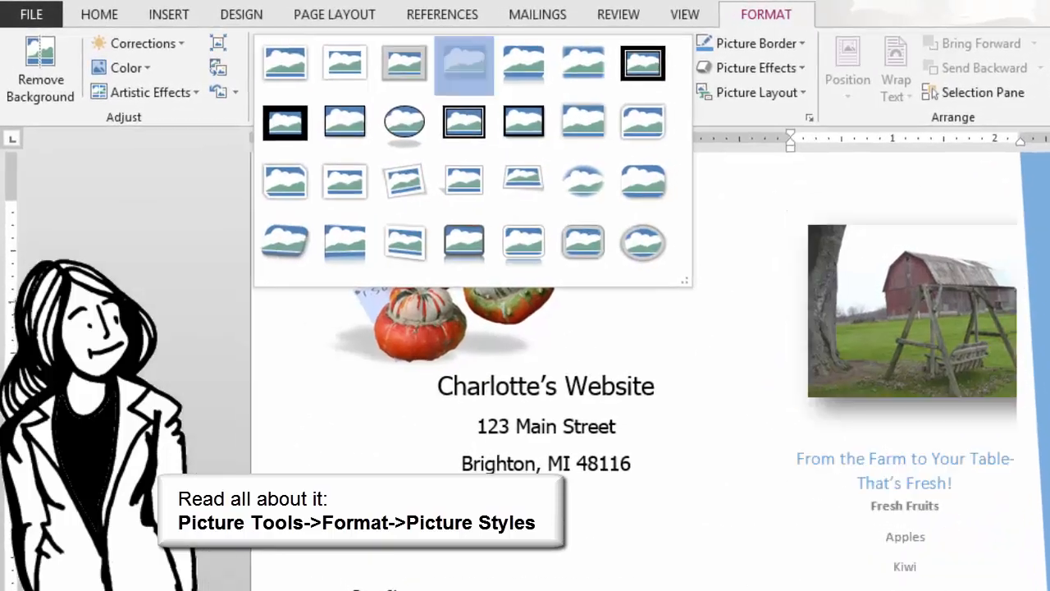
pyautogui.click(358, 48)
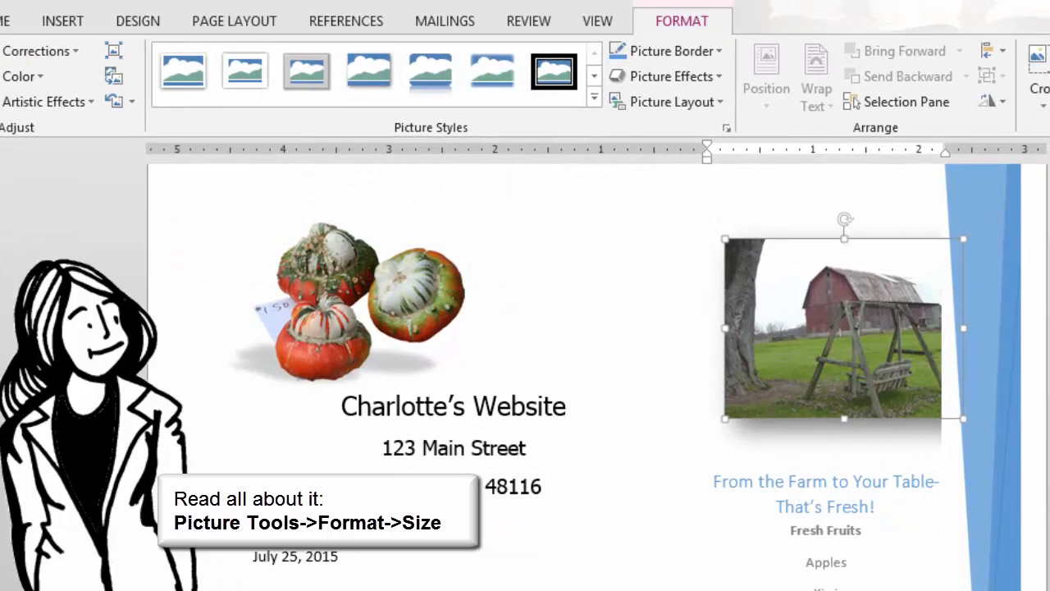
pyautogui.click(994, 122)
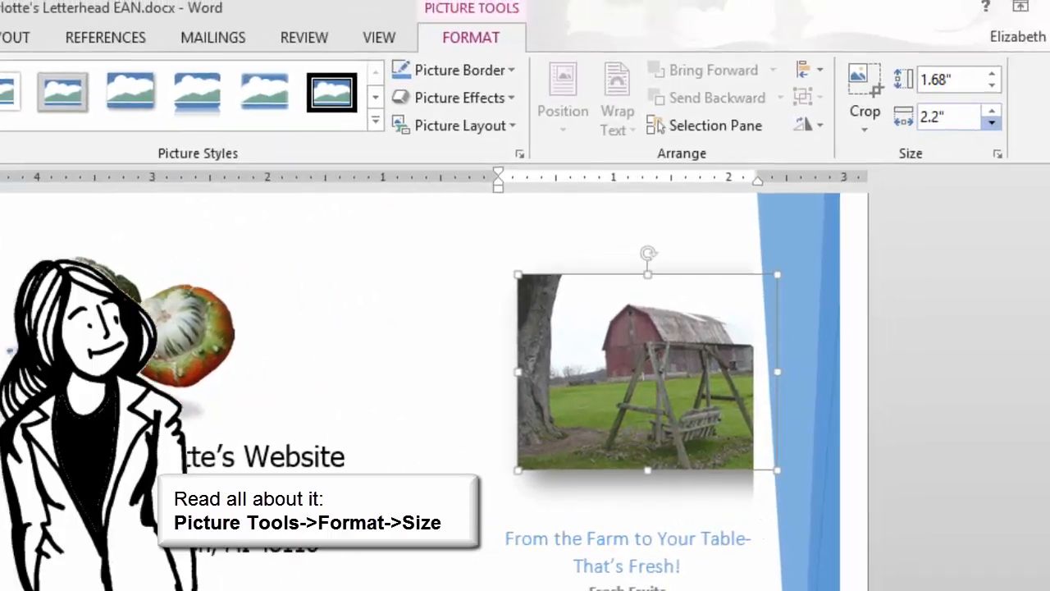
pyautogui.click(892, 138)
pyautogui.click(890, 137)
pyautogui.click(890, 137)
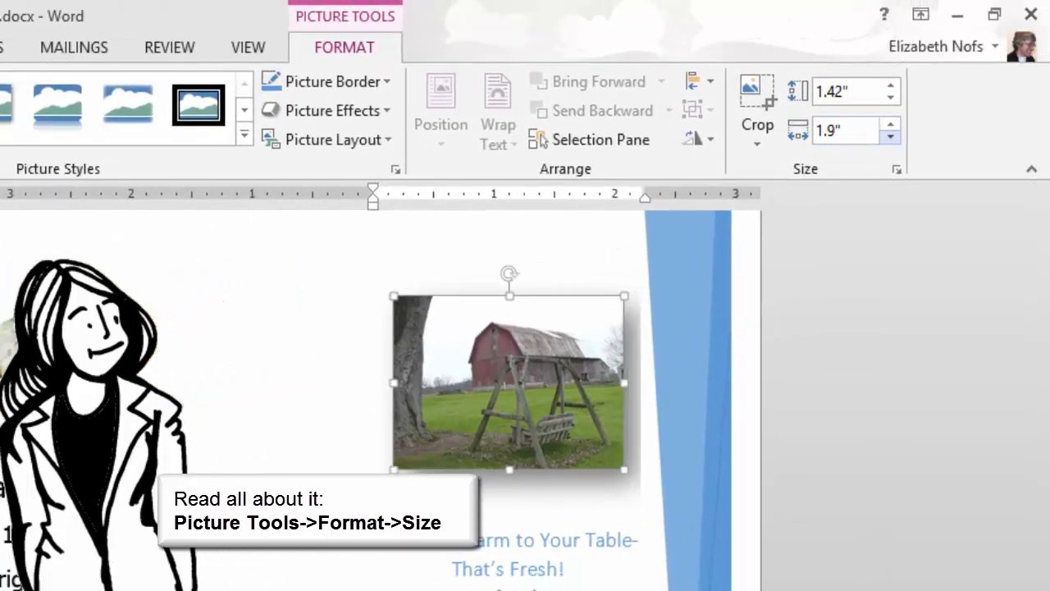
pyautogui.click(890, 137)
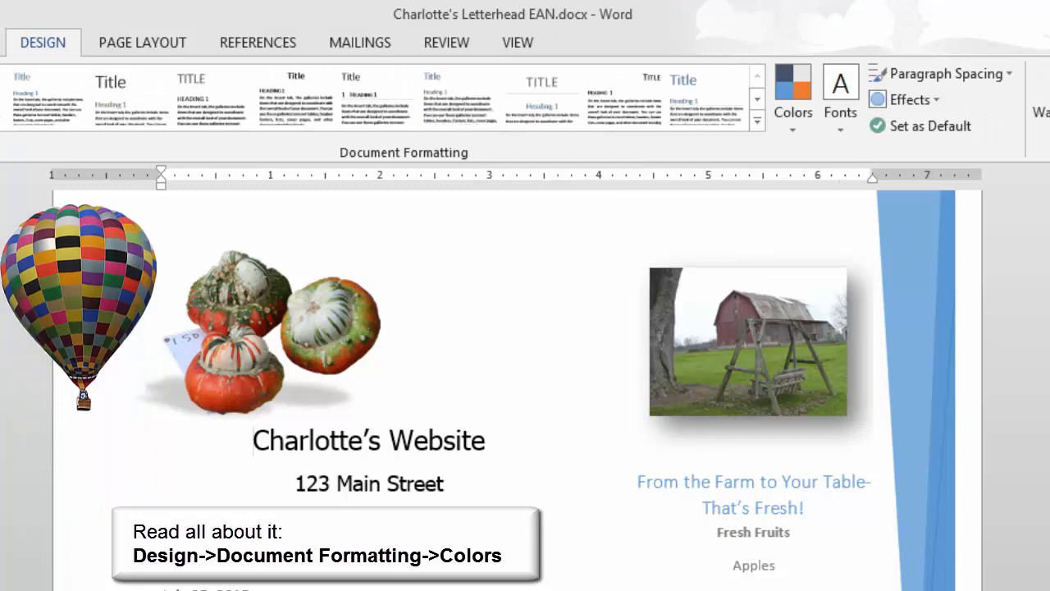
# Change the document's color scheme to Orange Red
pyautogui.click(794, 99)
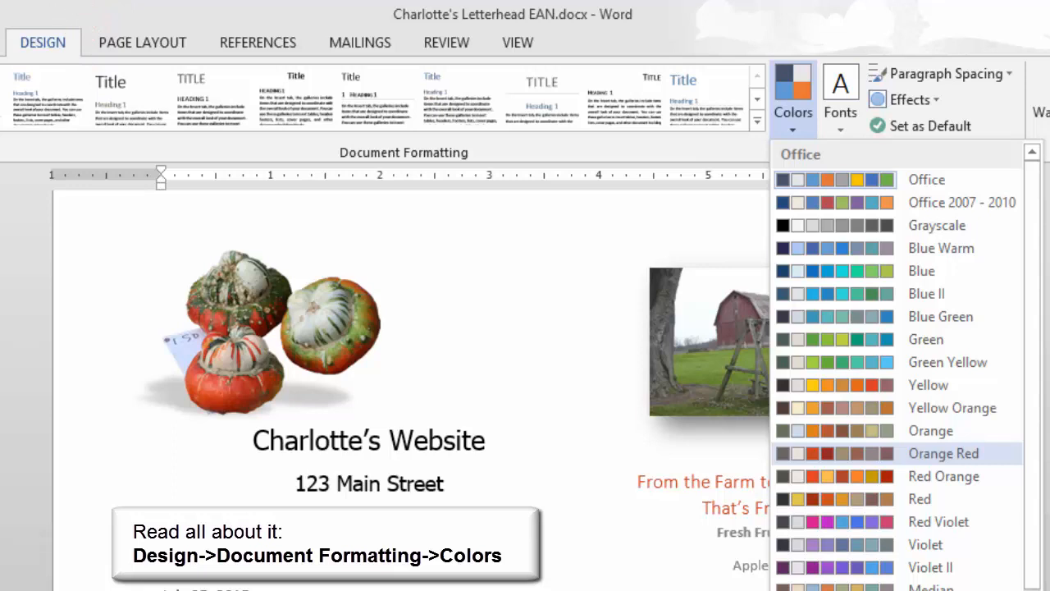
pyautogui.click(944, 453)
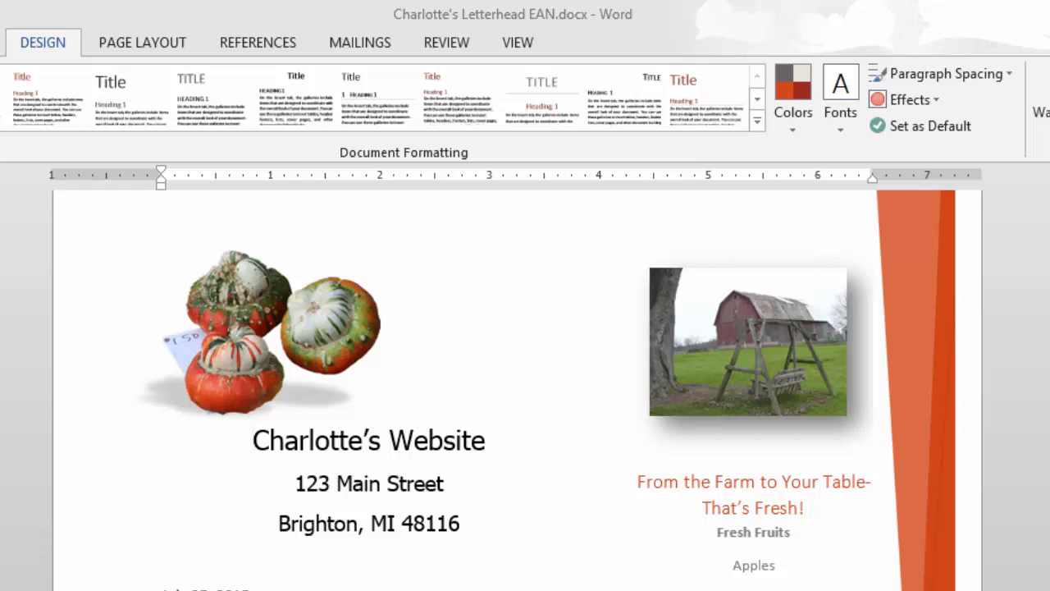
pyautogui.click(633, 449)
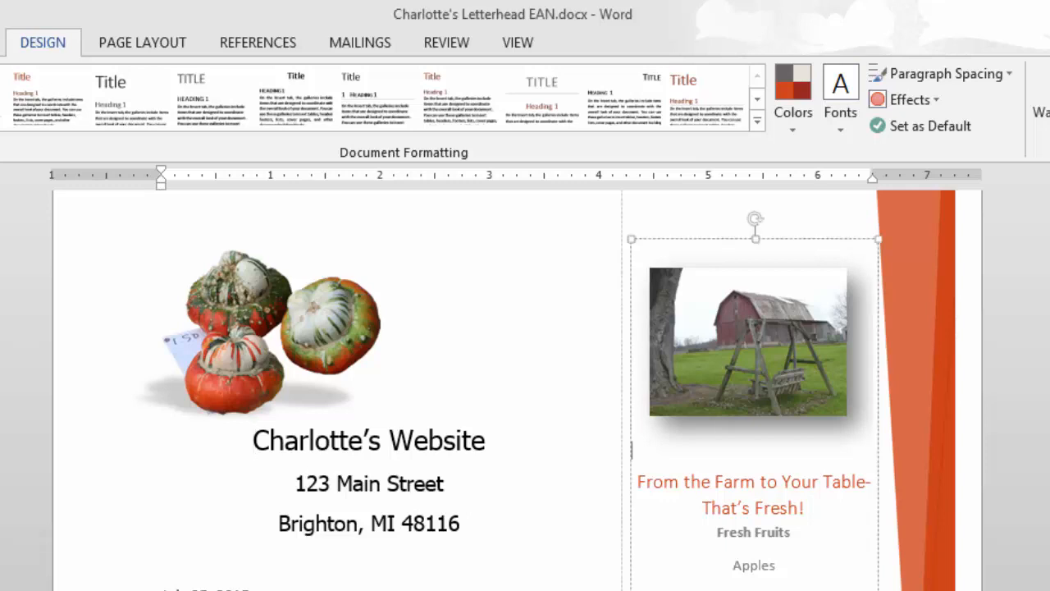
pyautogui.click(622, 450)
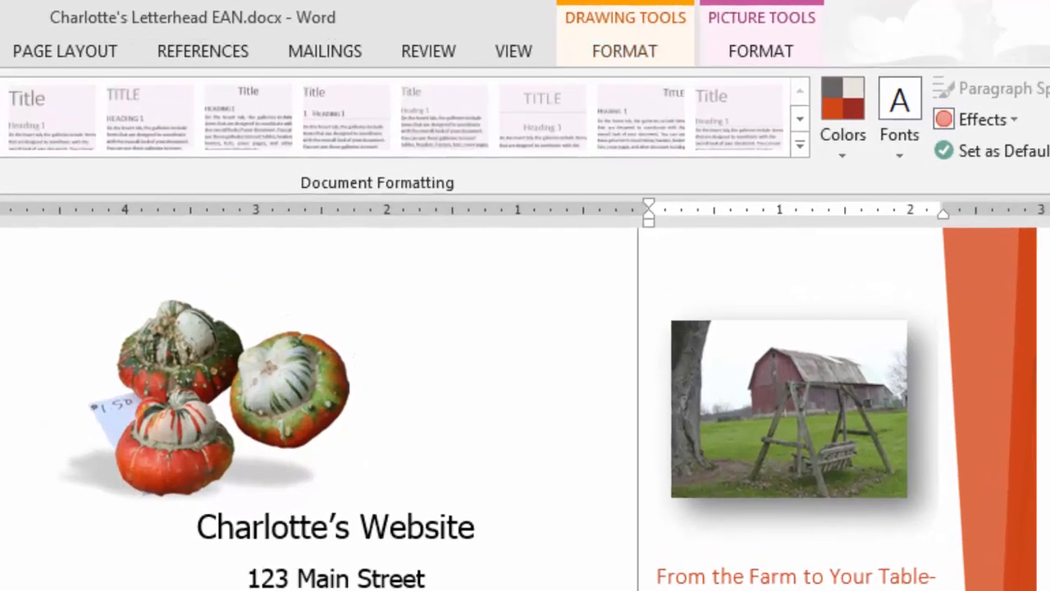
pyautogui.click(611, 42)
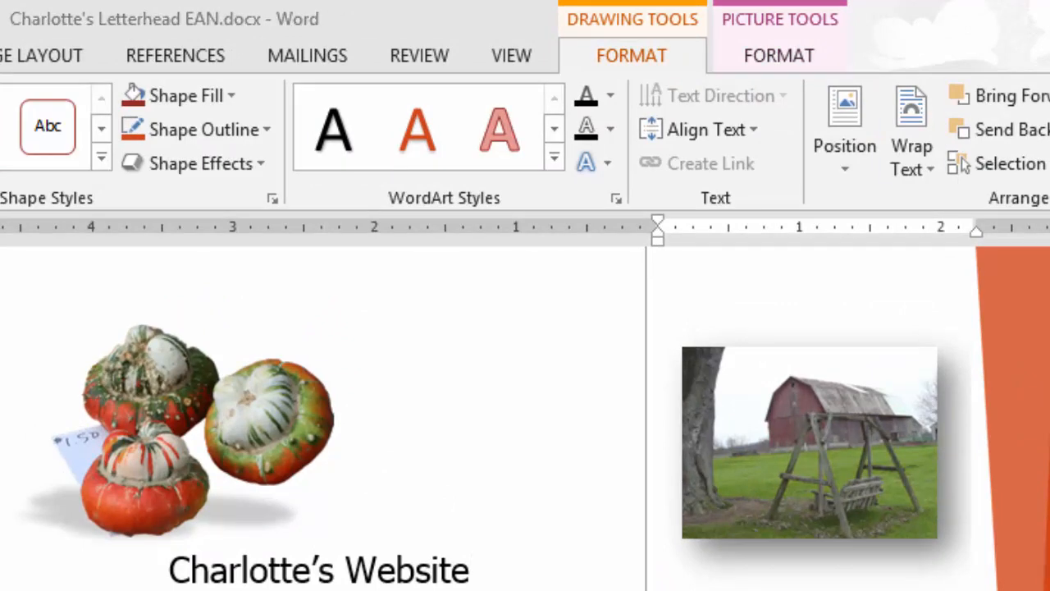
# Position the squash picture at the bottom right of the page with text wrapping
pyautogui.click(193, 431)
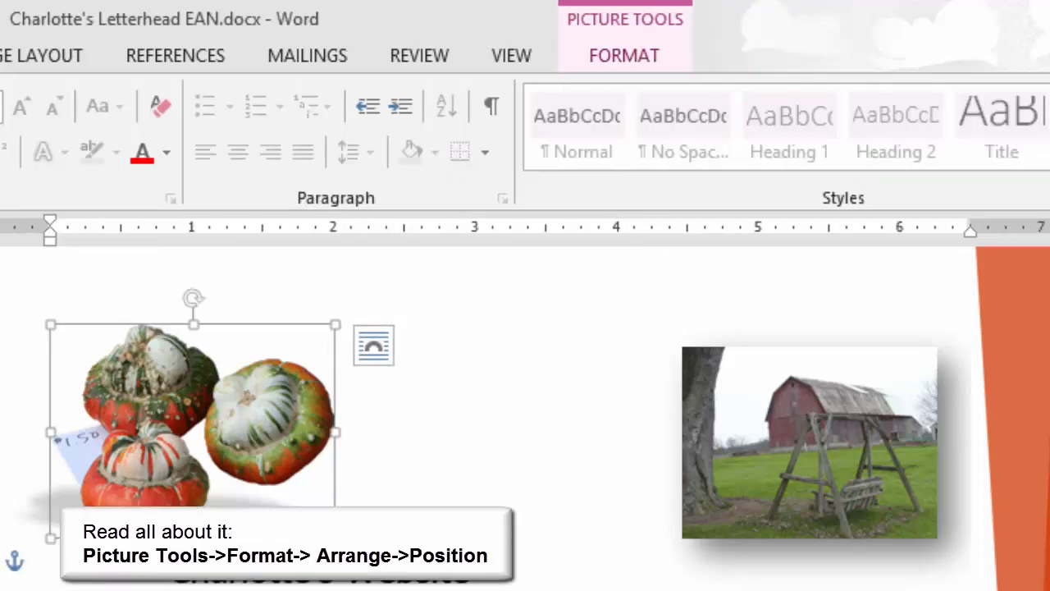
pyautogui.click(624, 56)
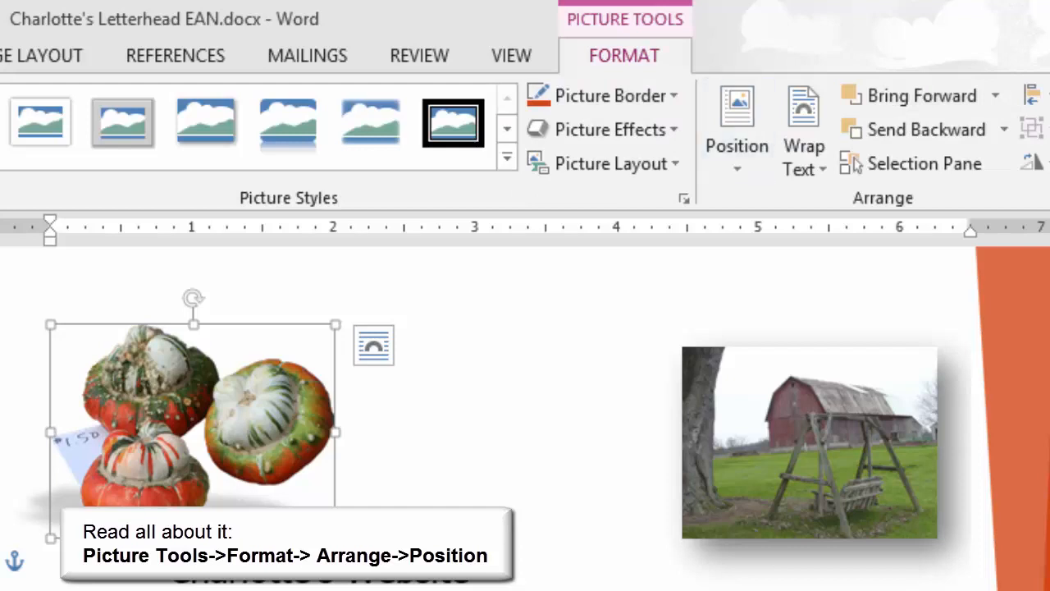
pyautogui.click(737, 131)
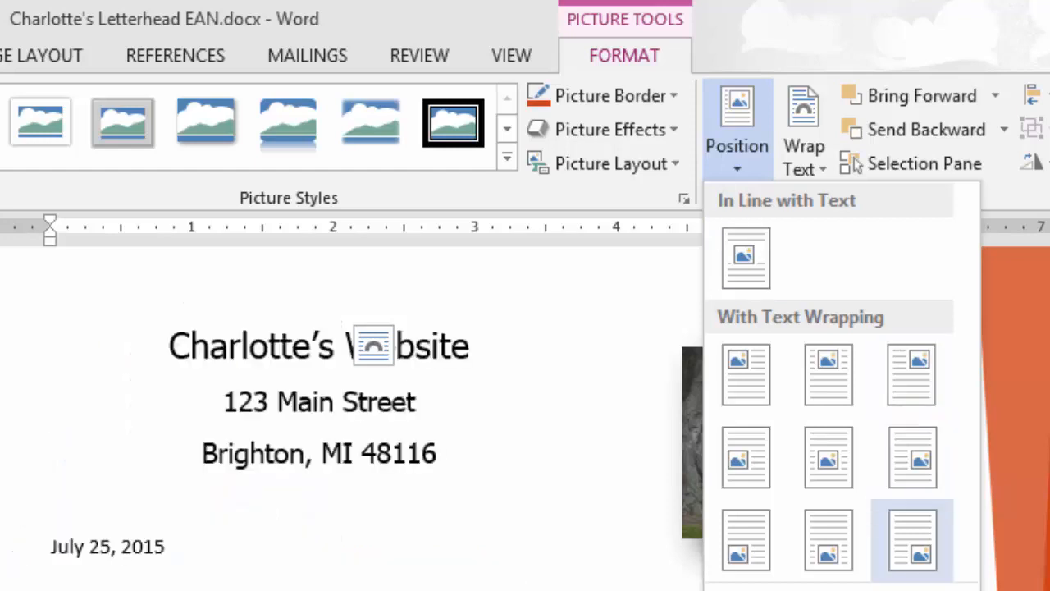
pyautogui.click(911, 539)
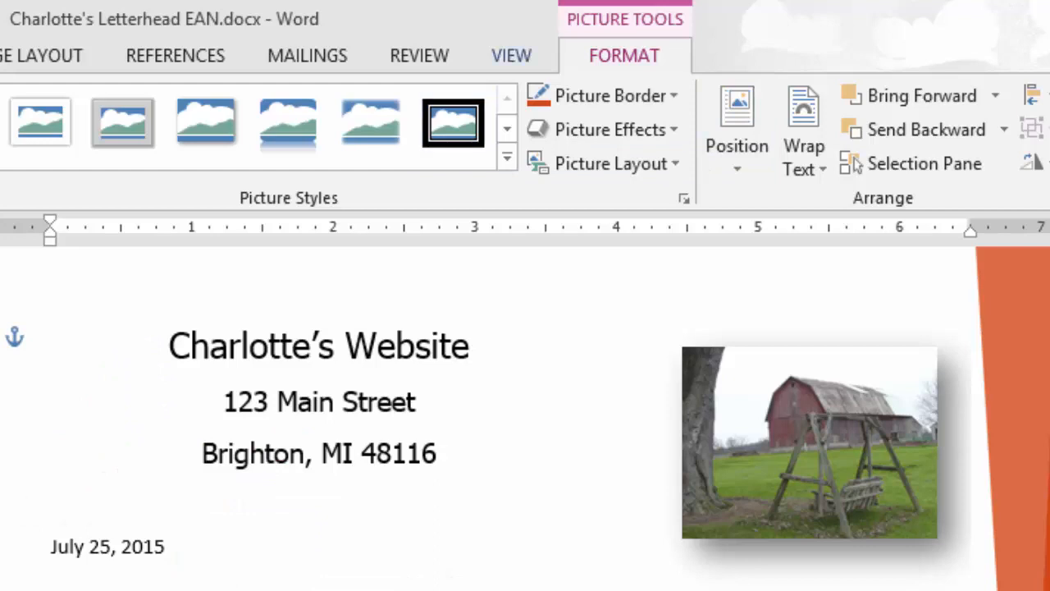
# View the whole letter on one page to check its layout and return the zoom to 100%
pyautogui.click(511, 55)
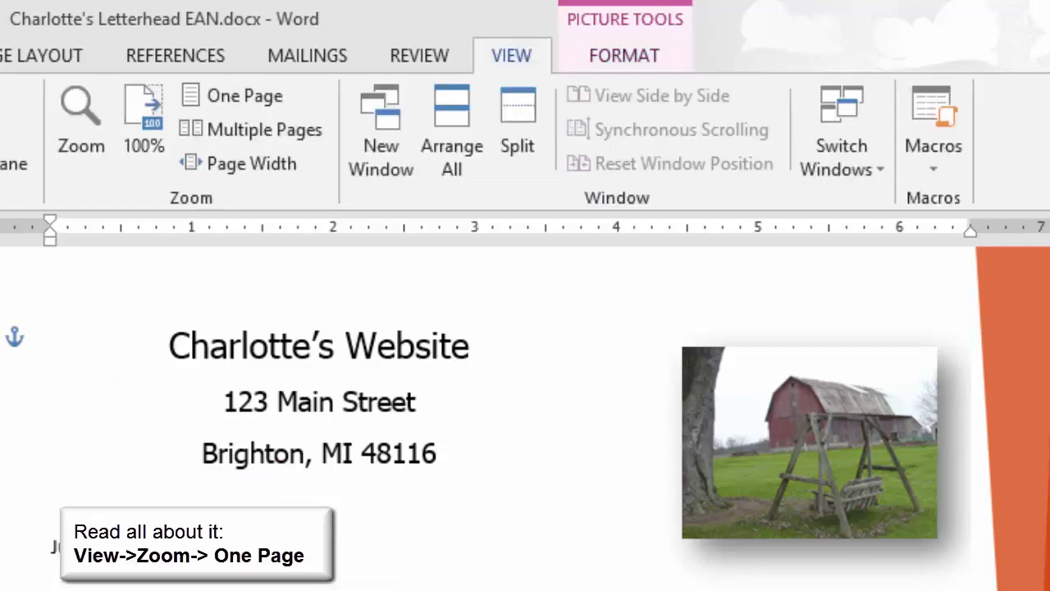
pyautogui.click(233, 96)
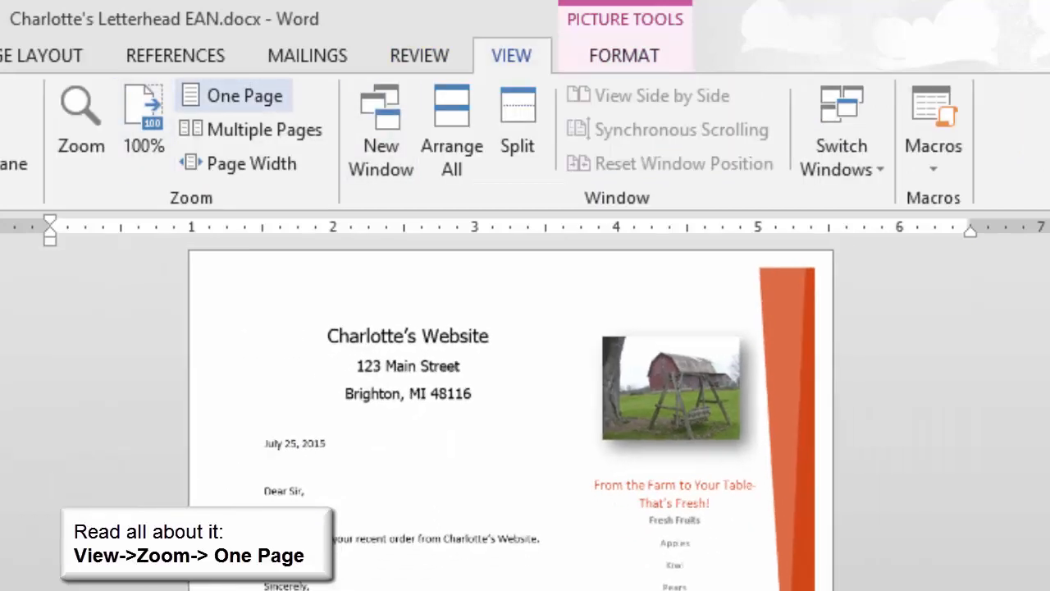
pyautogui.click(674, 545)
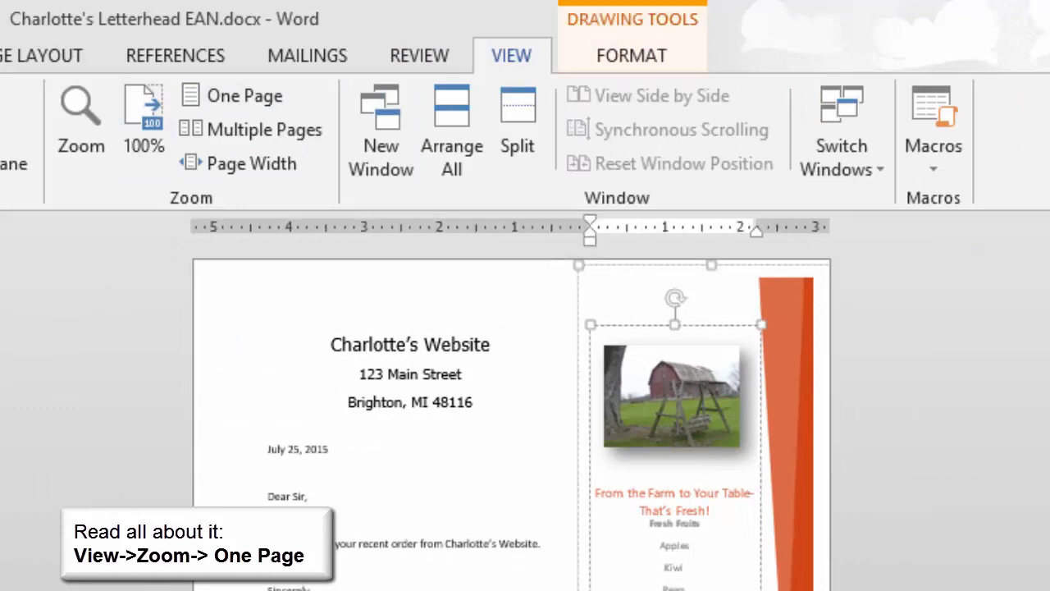
pyautogui.click(620, 507)
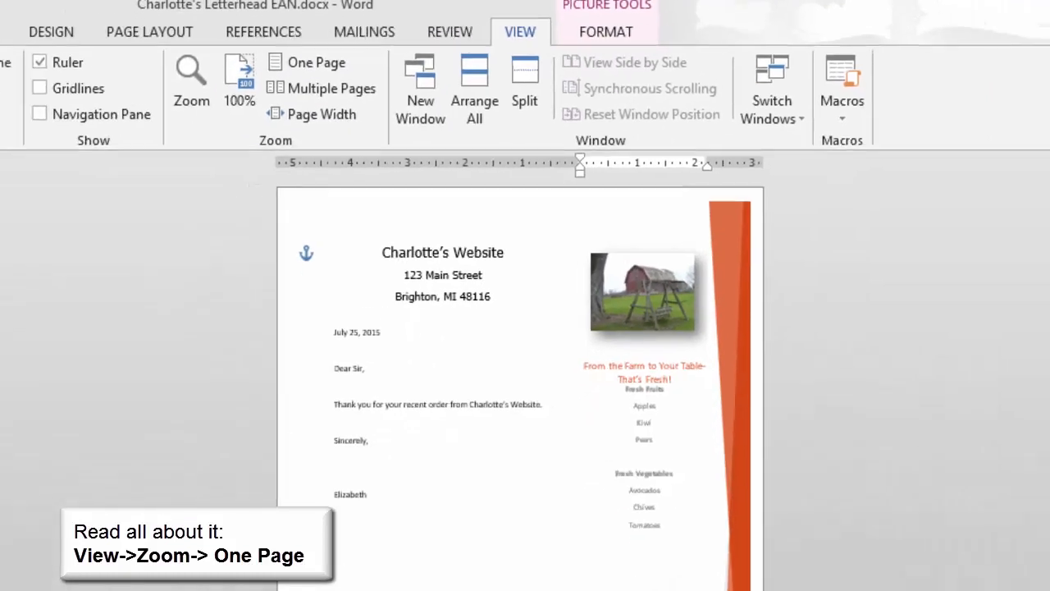
pyautogui.click(427, 172)
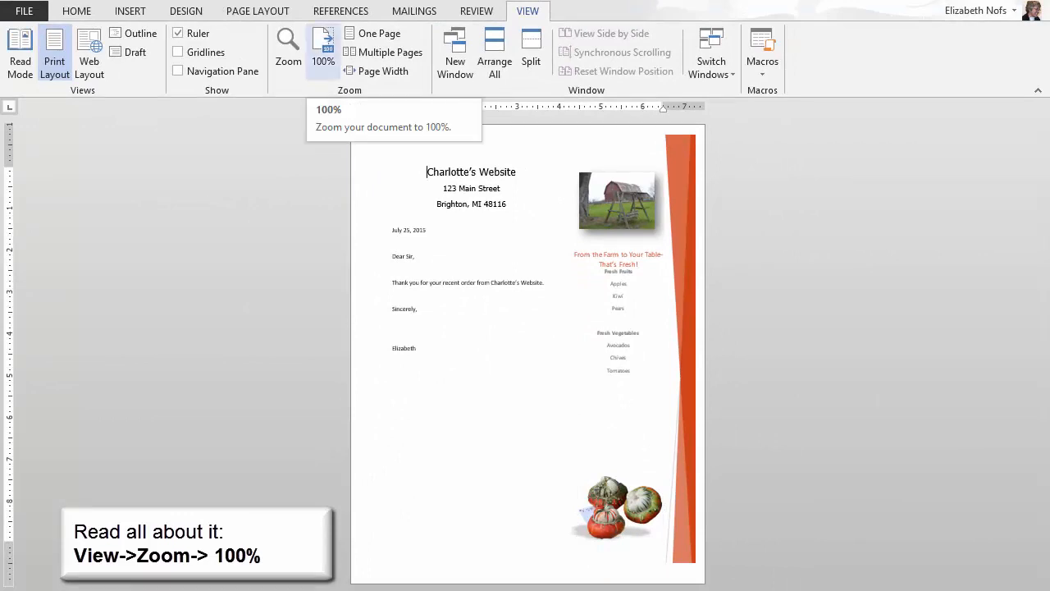
pyautogui.click(324, 51)
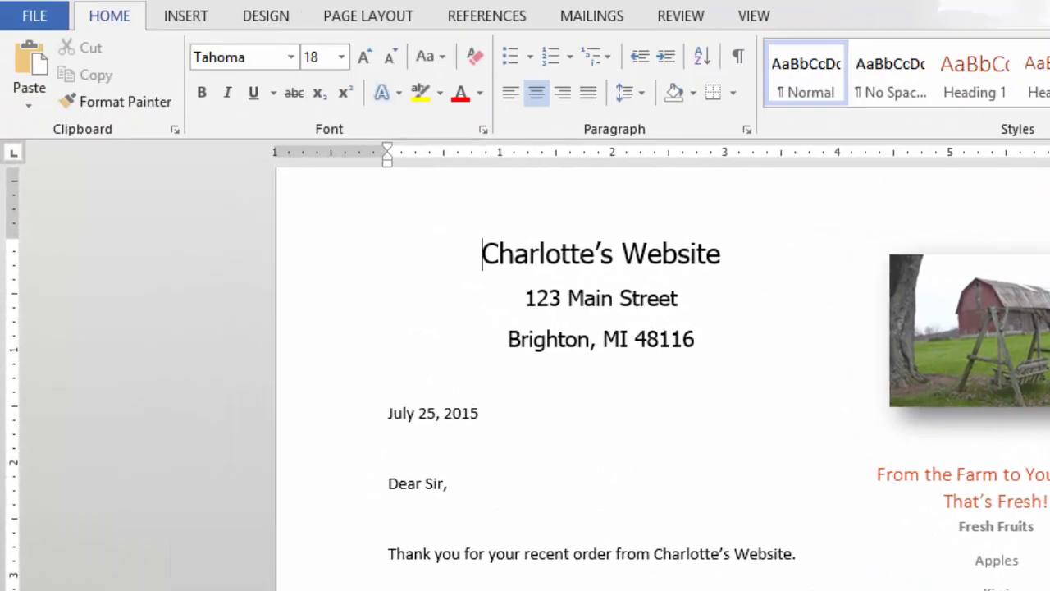
# Create a new blank document
pyautogui.click(34, 16)
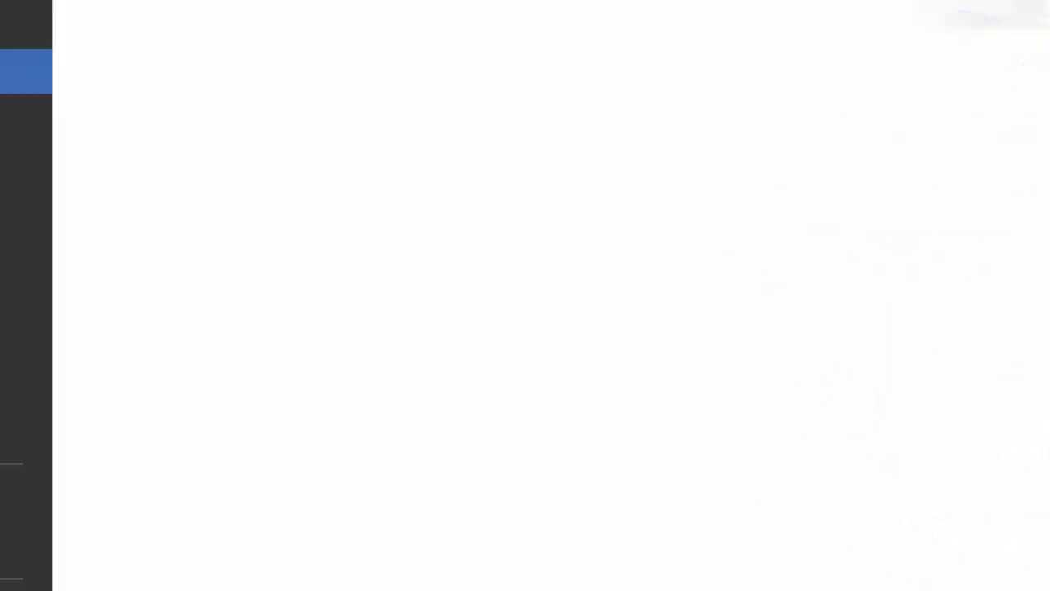
pyautogui.click(45, 116)
pyautogui.click(365, 402)
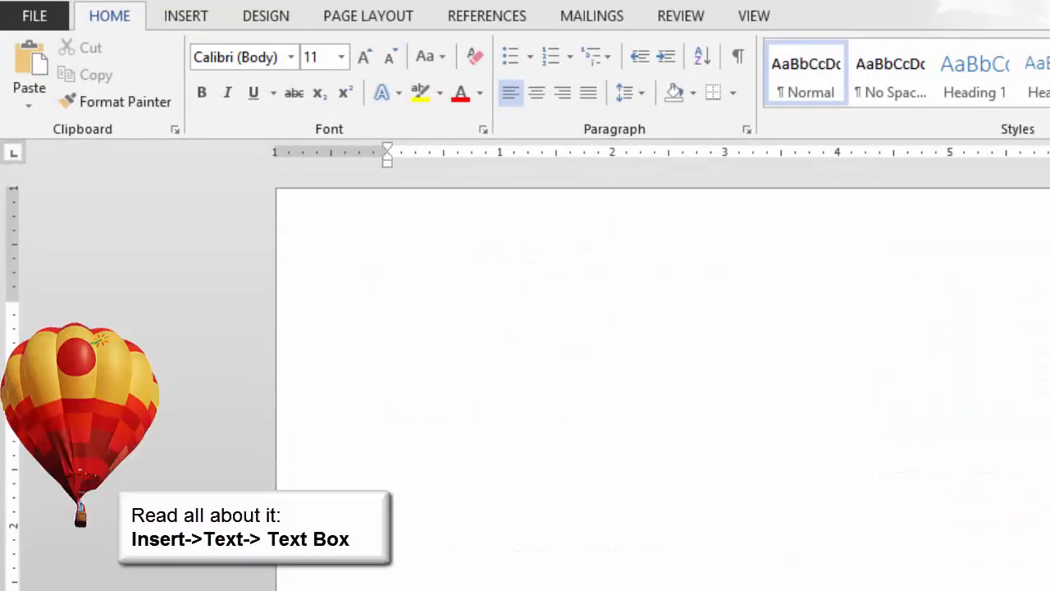
# Insert a Simple Text Box and replace its placeholder with "Ripe, Red Tomatoes"
pyautogui.click(186, 16)
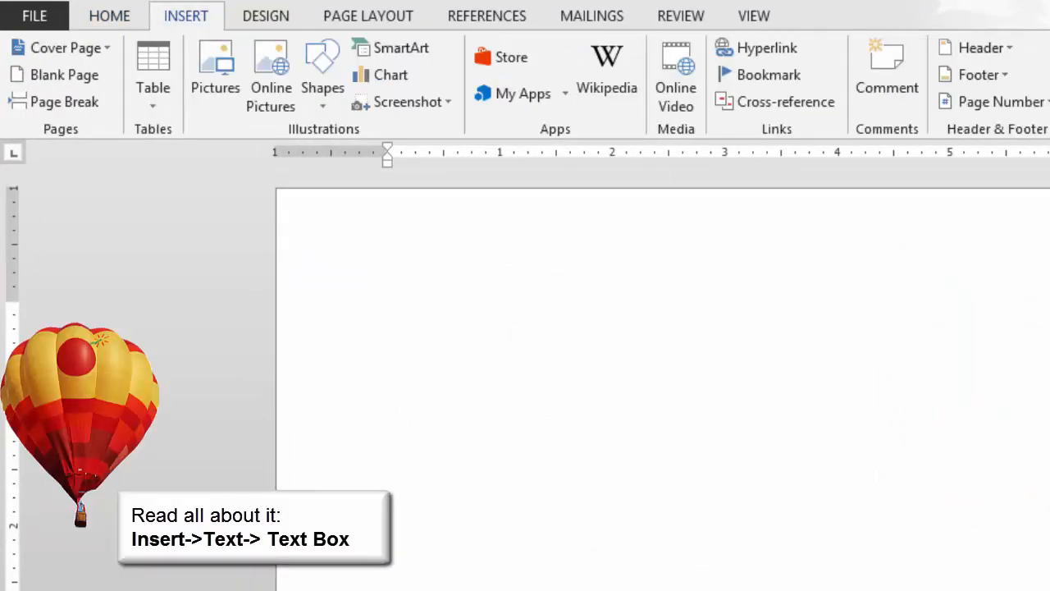
pyautogui.click(646, 105)
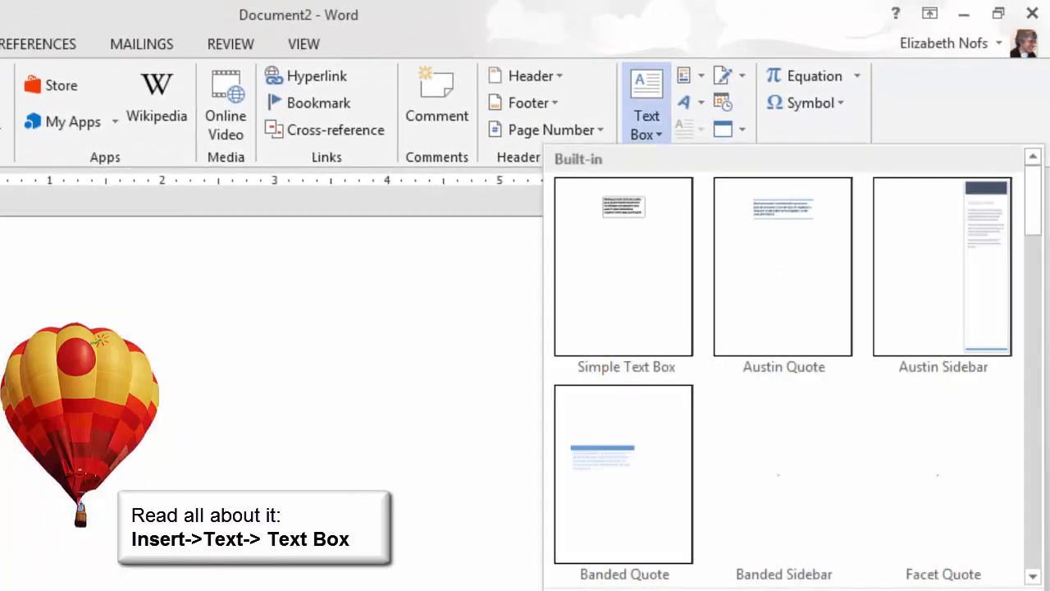
pyautogui.click(621, 270)
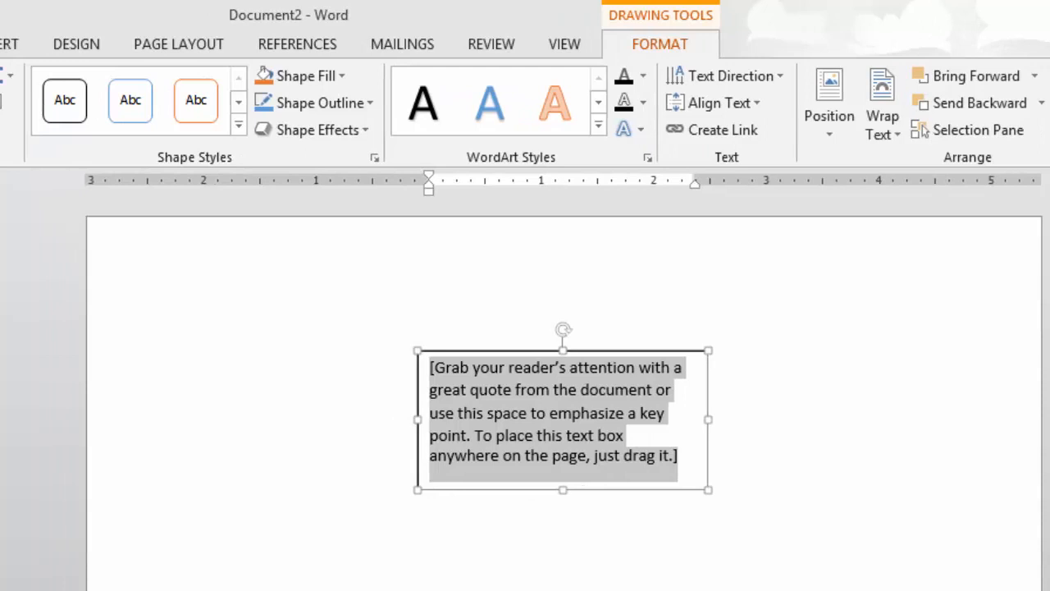
pyautogui.write('Ripe, Red Tomatoes')
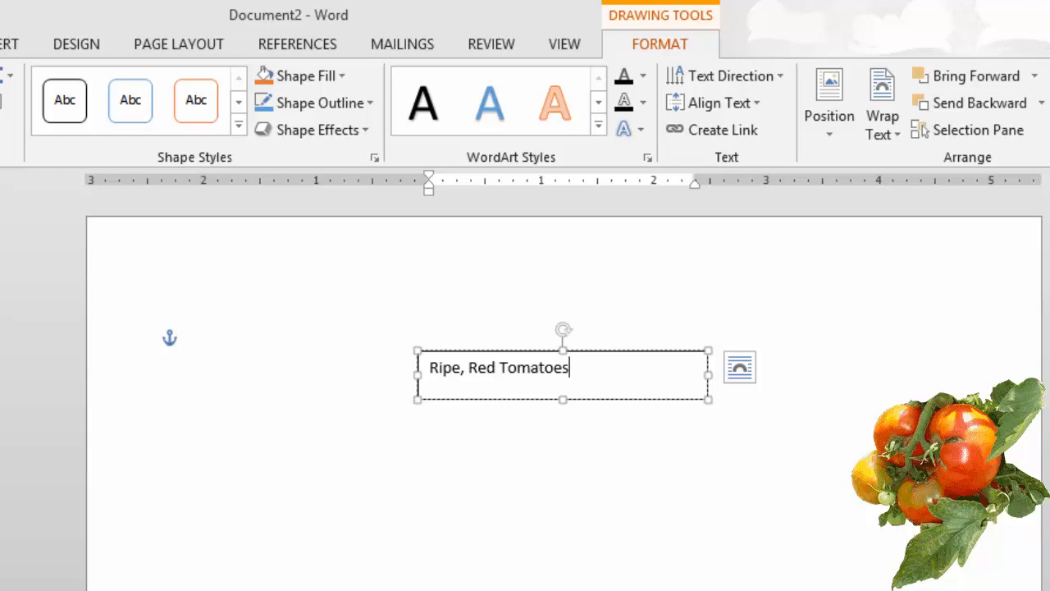
# Make the text "Ripe, Red Tomatoes" bold and red
pyautogui.moveTo(572, 368); pyautogui.dragTo(428, 368)
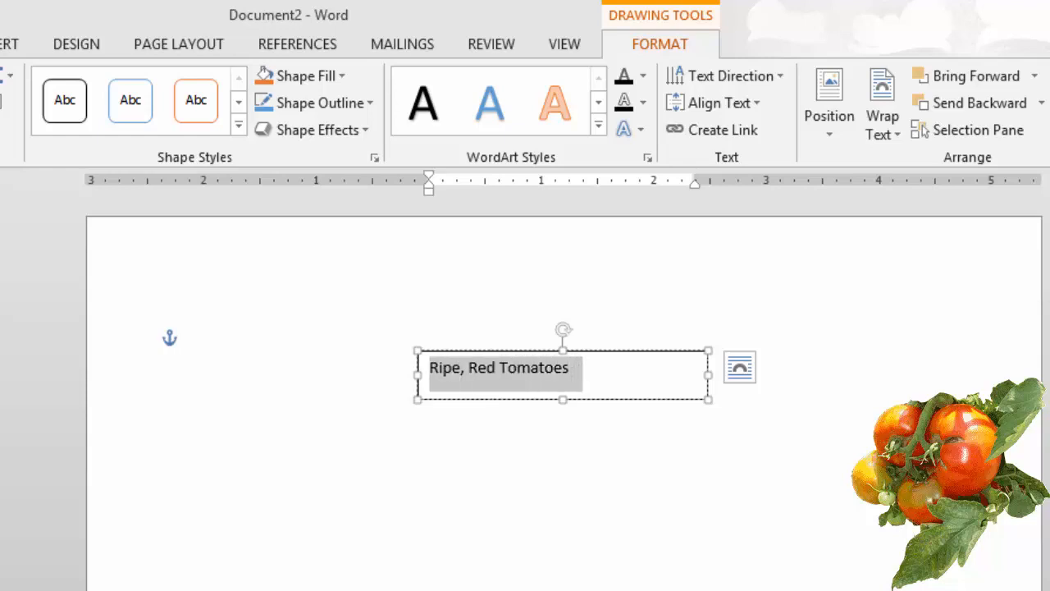
pyautogui.click(0, 44)
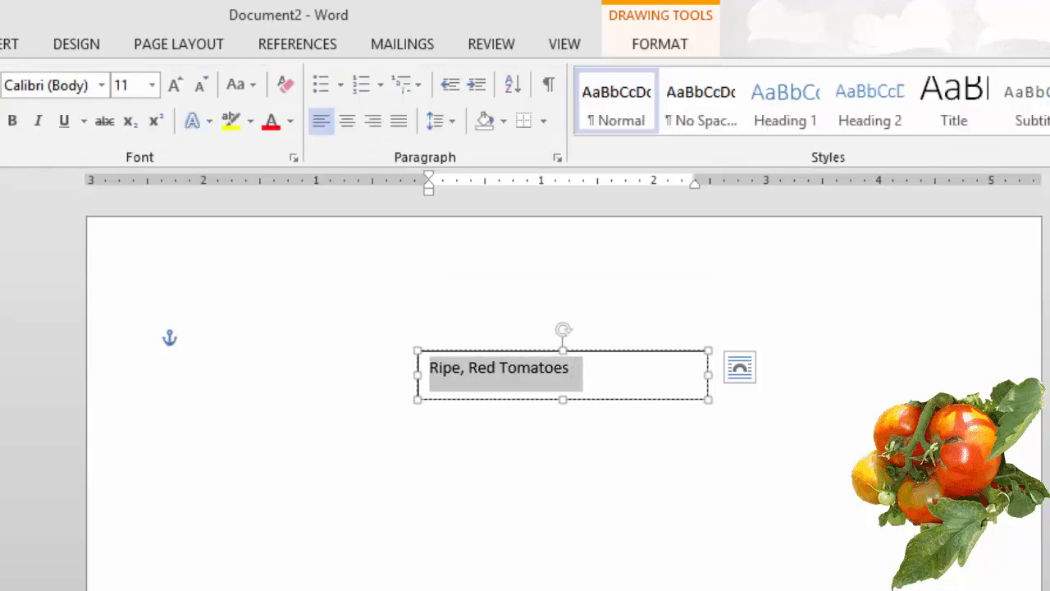
pyautogui.hotkey('ctrl', 'b')
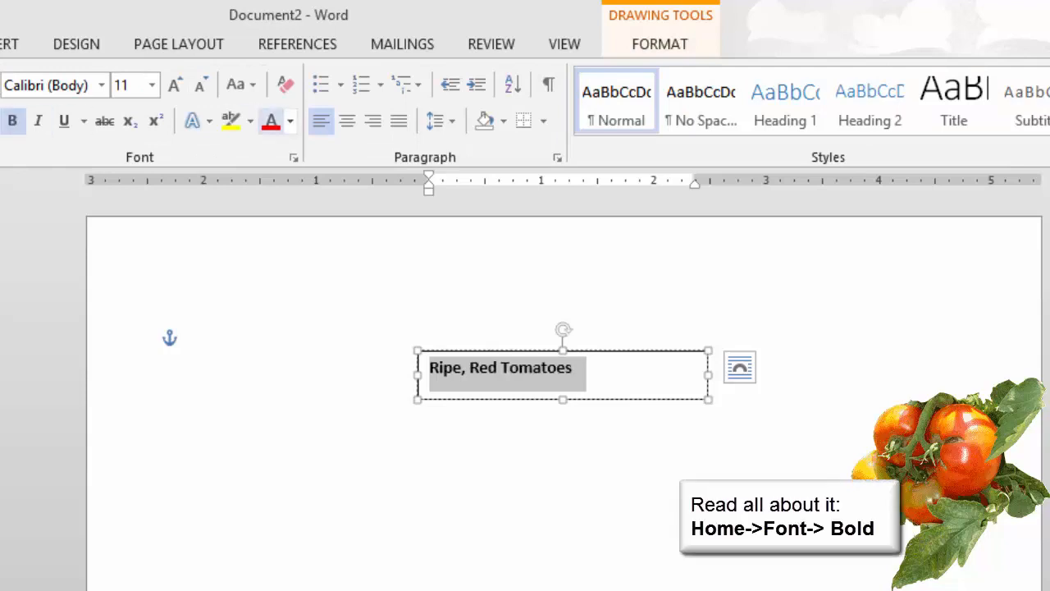
pyautogui.click(272, 121)
pyautogui.click(576, 367)
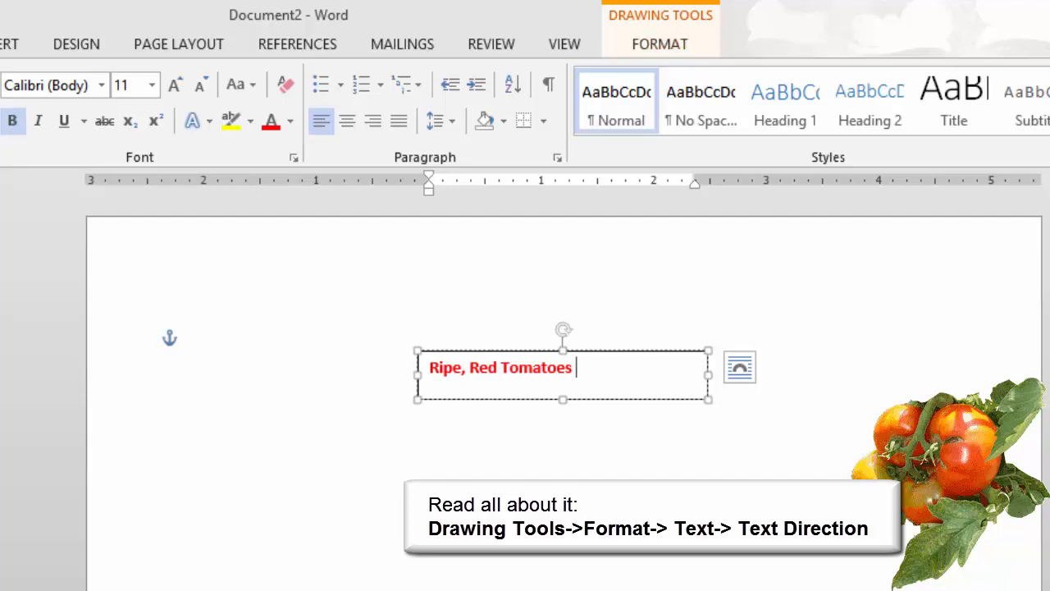
# Try rotating all text in the text box by 270° and restore the horizontal text direction
pyautogui.click(660, 44)
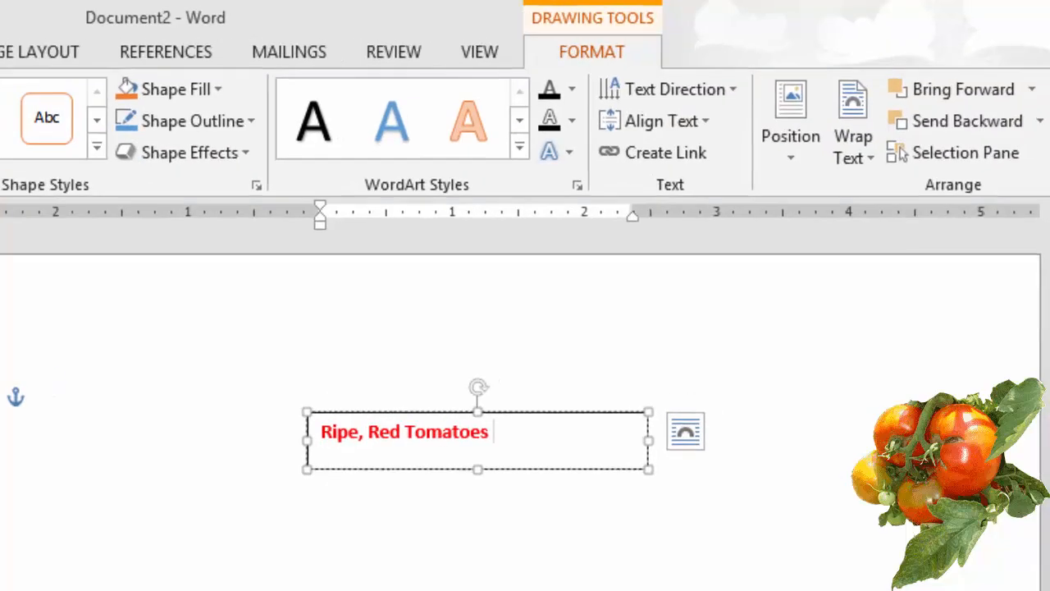
pyautogui.click(632, 97)
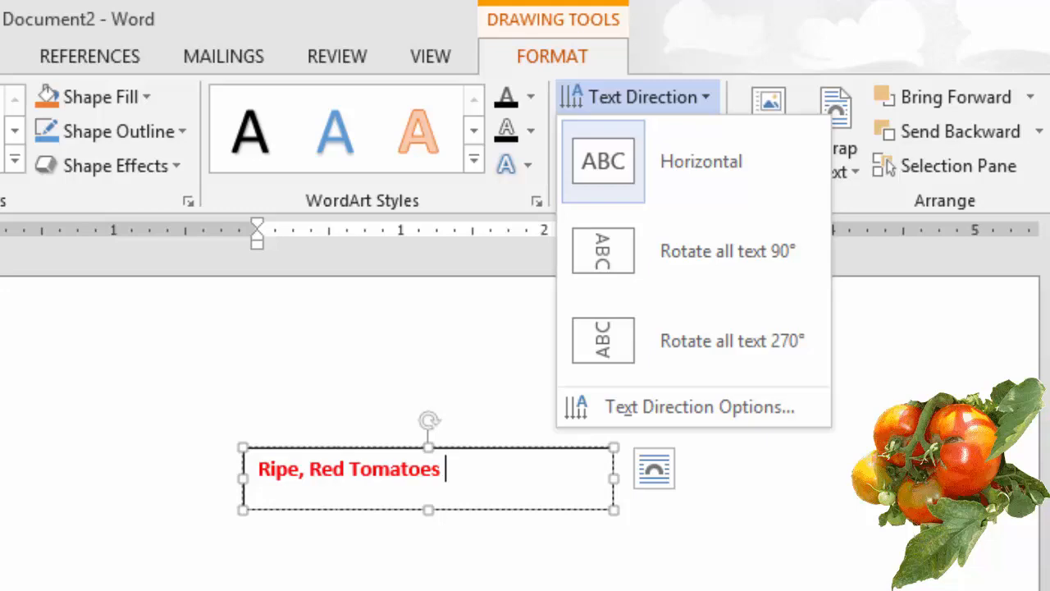
pyautogui.click(694, 340)
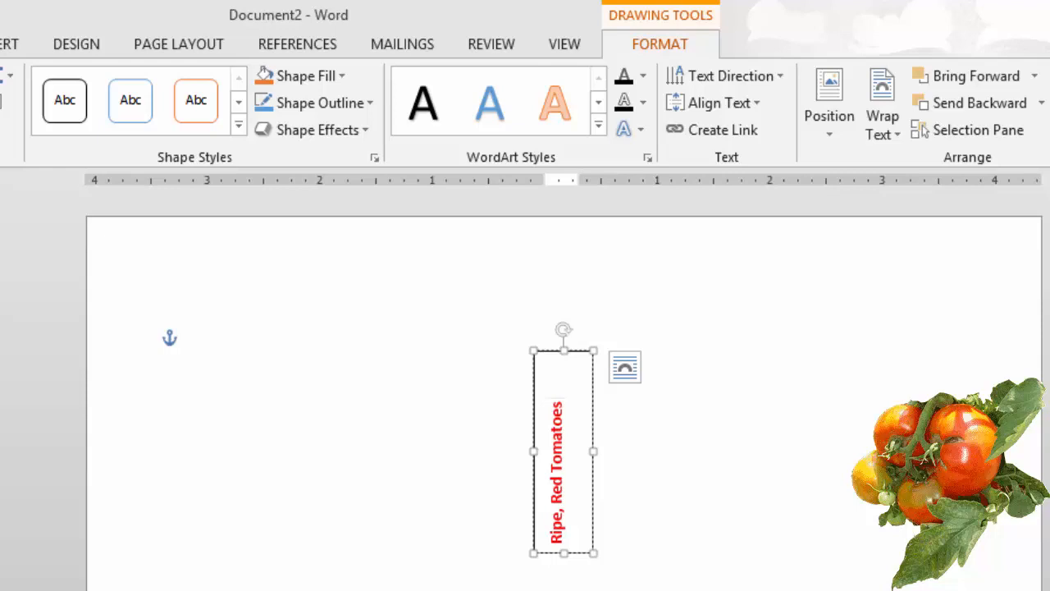
pyautogui.click(724, 75)
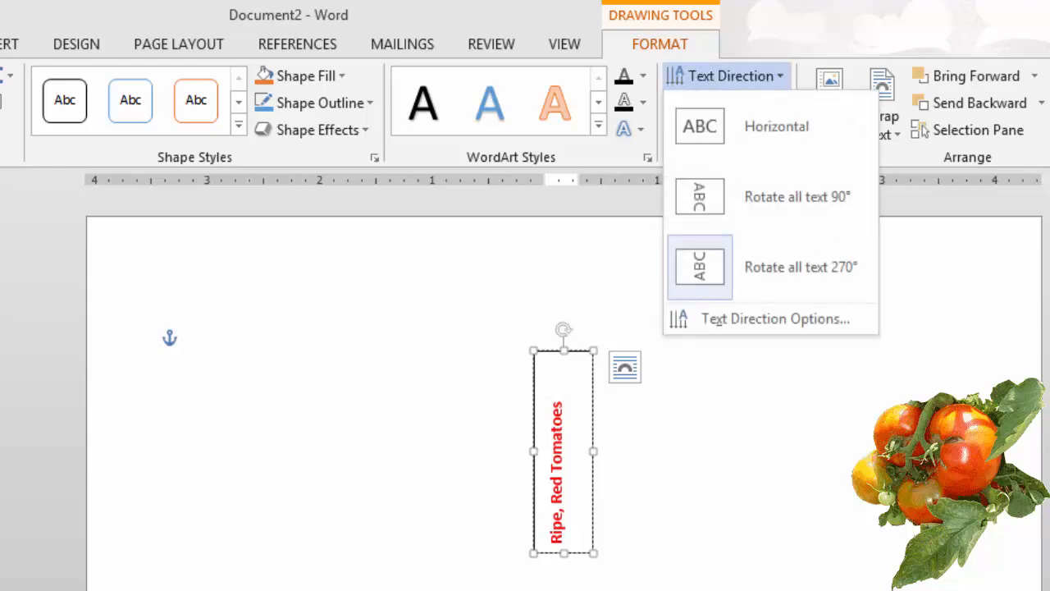
pyautogui.click(777, 126)
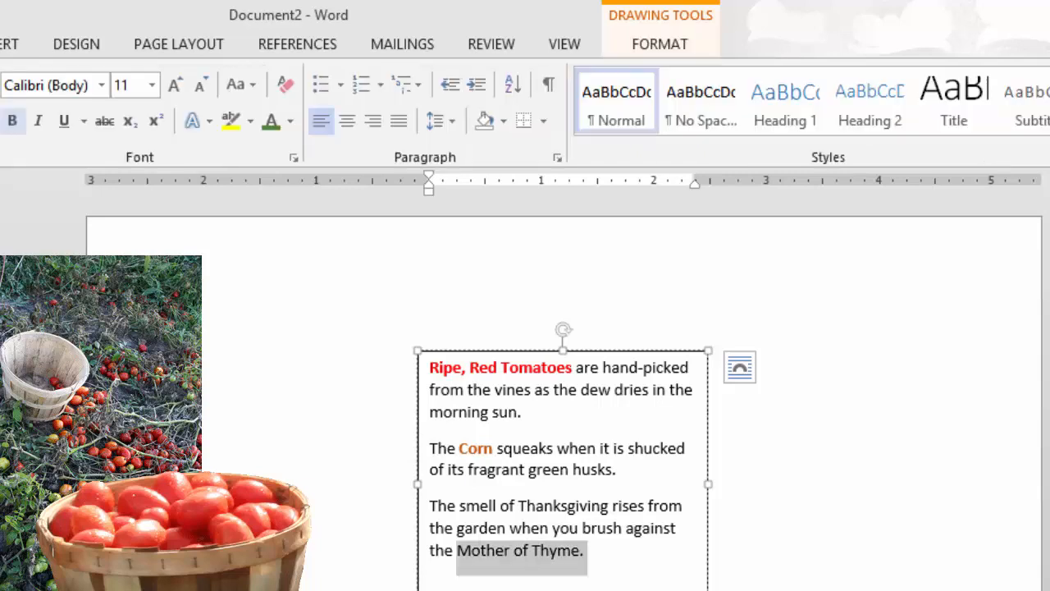
# Make the words "Mother of Thyme." at the end of the text box bold and green
pyautogui.click(12, 120)
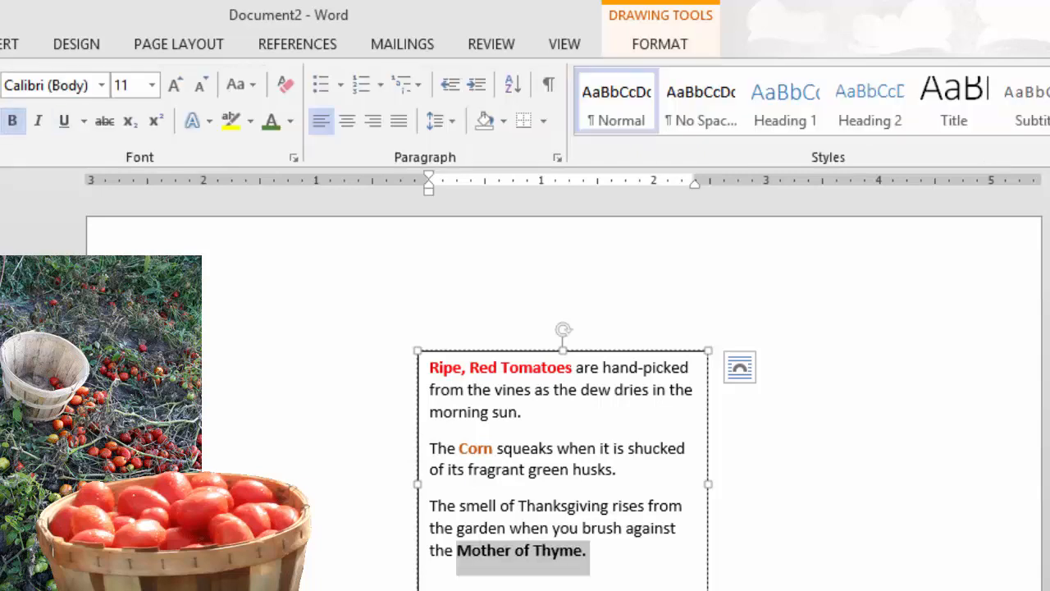
pyautogui.click(291, 120)
pyautogui.click(450, 269)
pyautogui.click(591, 551)
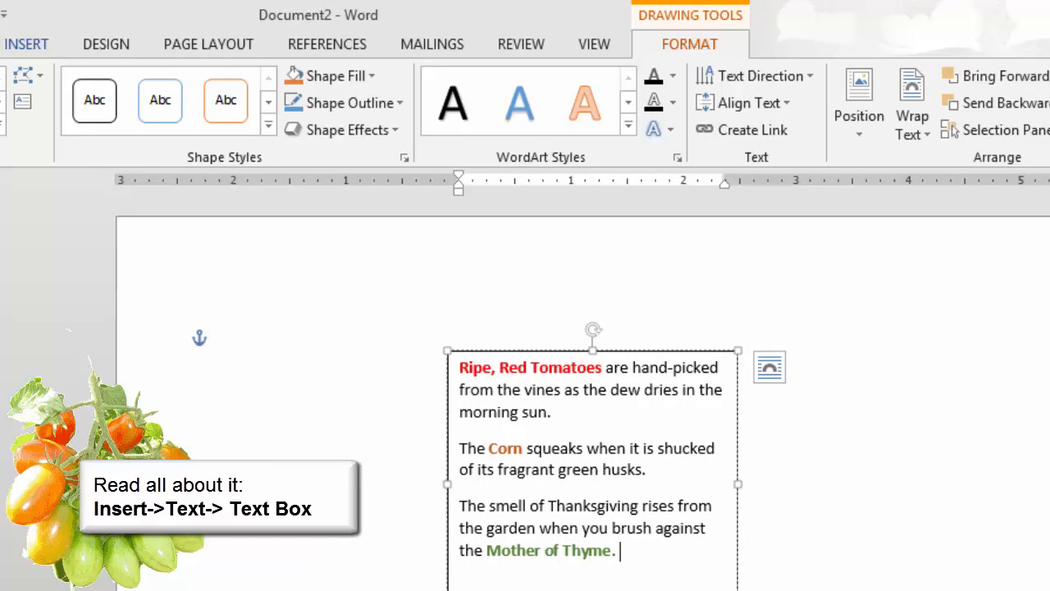
# Insert a second Simple Text Box below the first one and delete its placeholder text
pyautogui.click(26, 44)
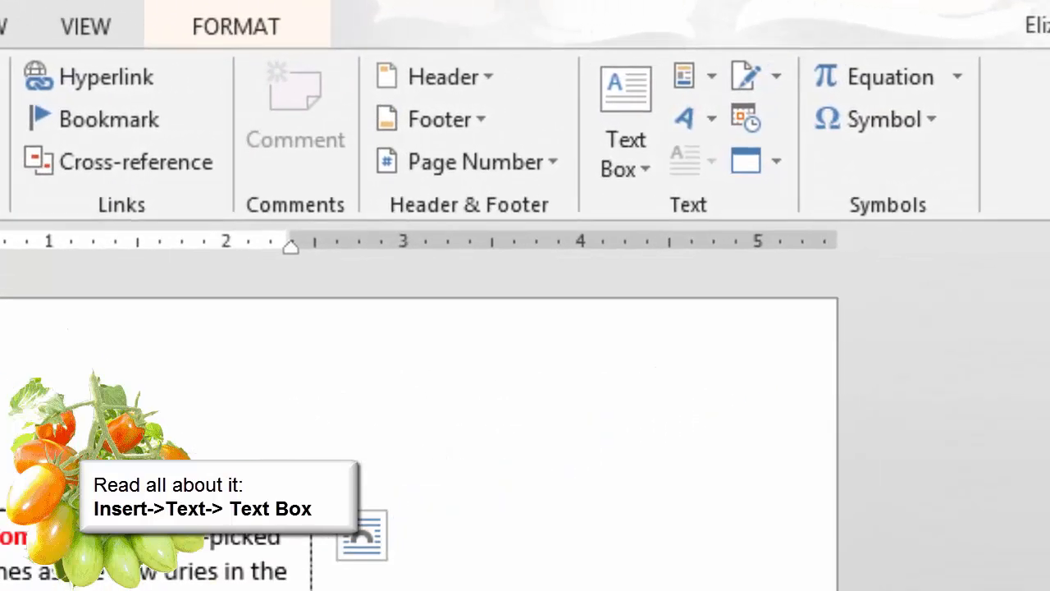
pyautogui.click(937, 115)
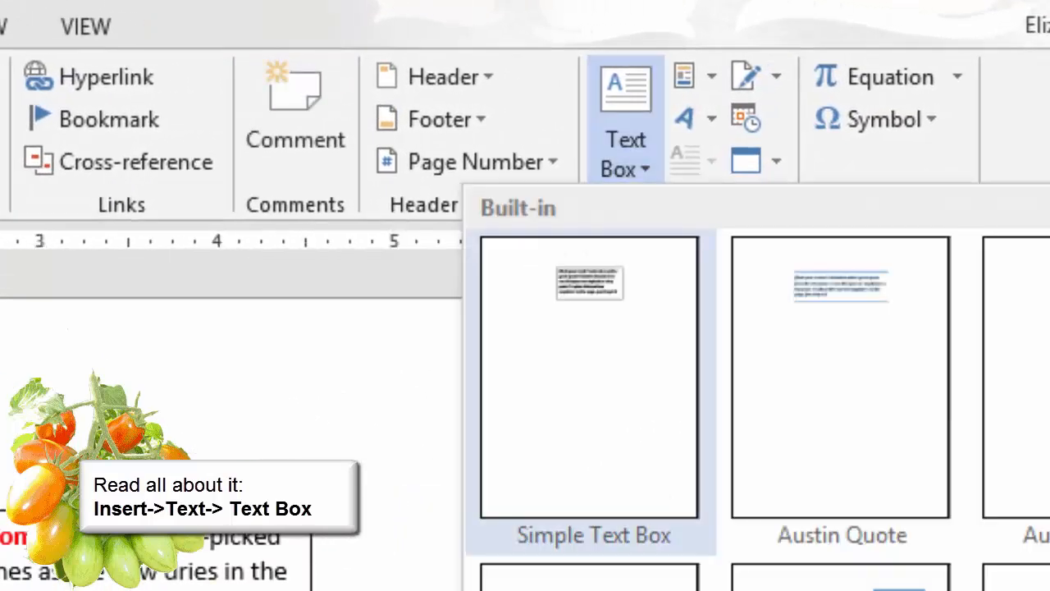
pyautogui.click(589, 378)
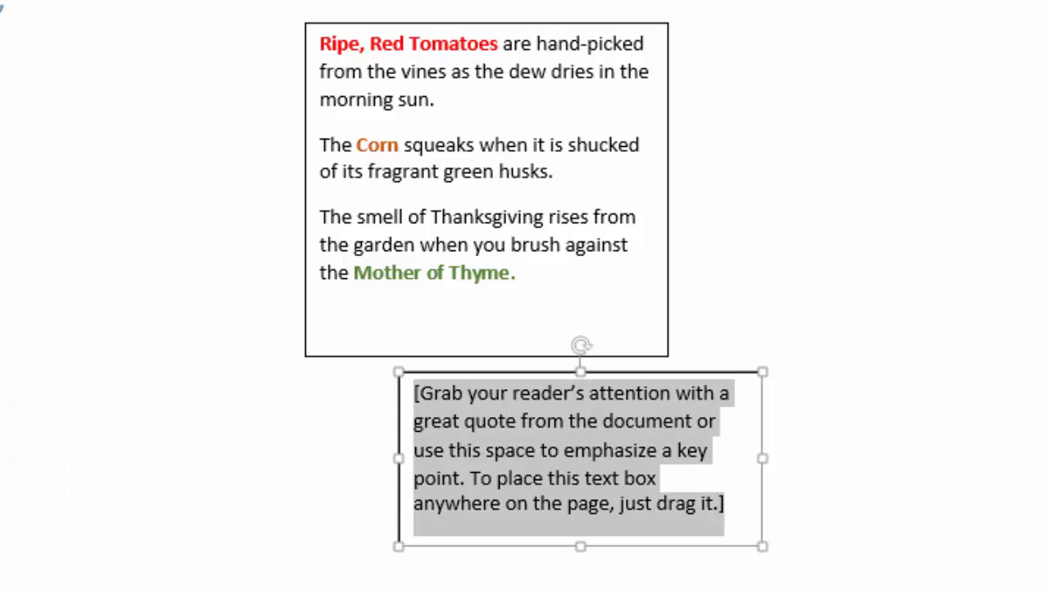
pyautogui.press('Delete')
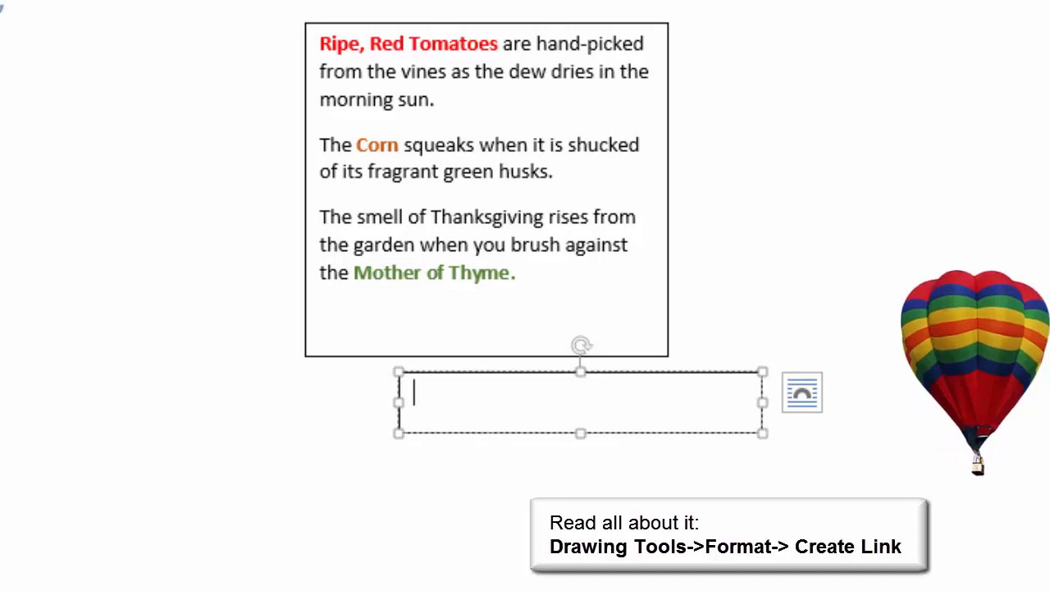
# Link the first text box to the empty second one and shorten the first so its last paragraph flows over
pyautogui.click(487, 190)
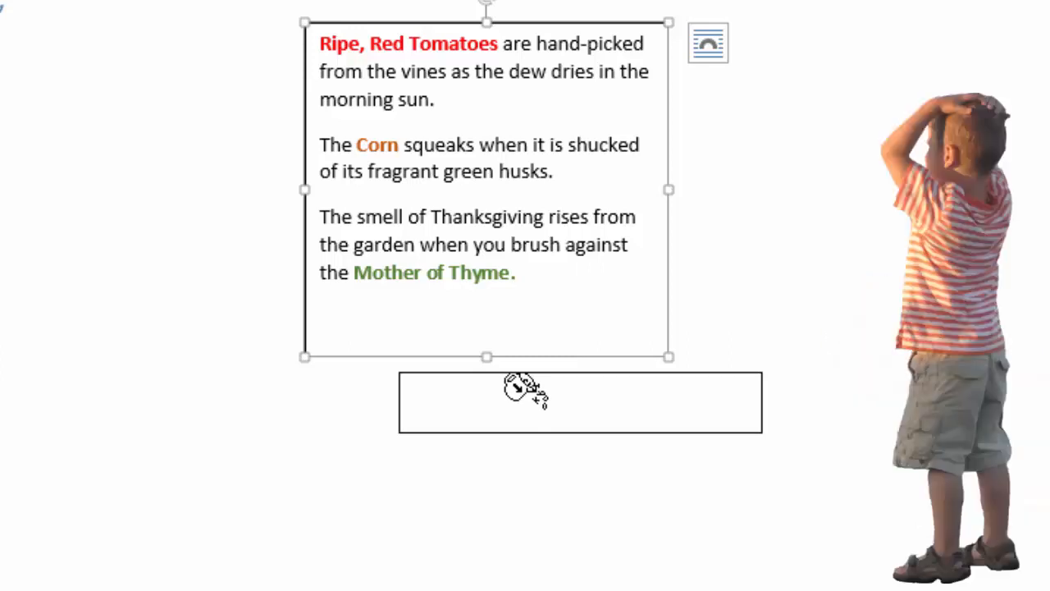
pyautogui.click(515, 387)
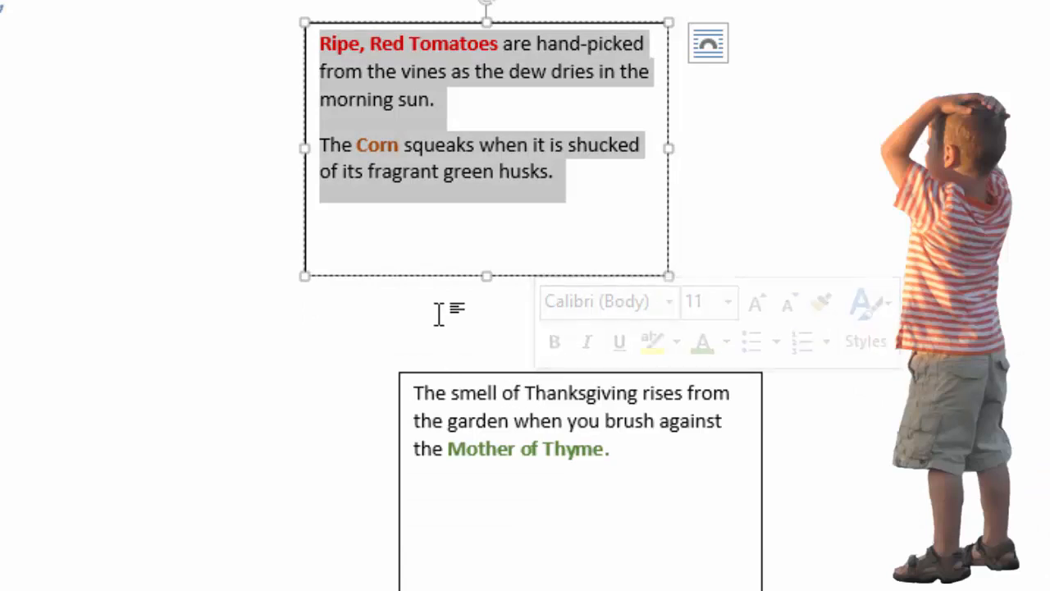
pyautogui.click(484, 276)
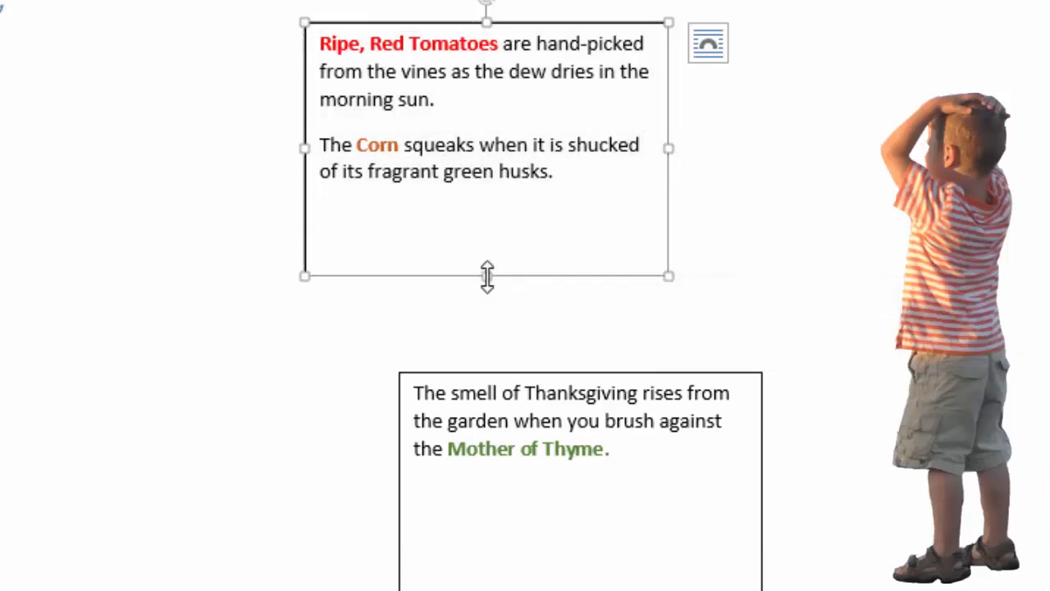